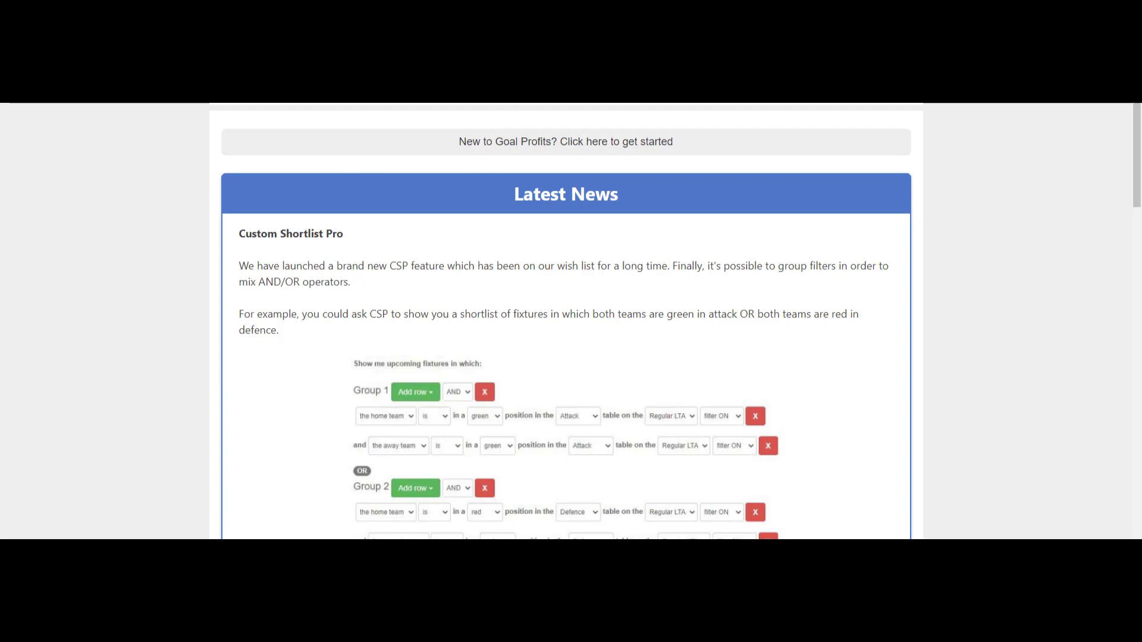
# Open Build Your Own Shortlist and filter the fixtures to a Probability of a Second Half Goal of 90% - 100%.
pyautogui.moveTo(512, 128)
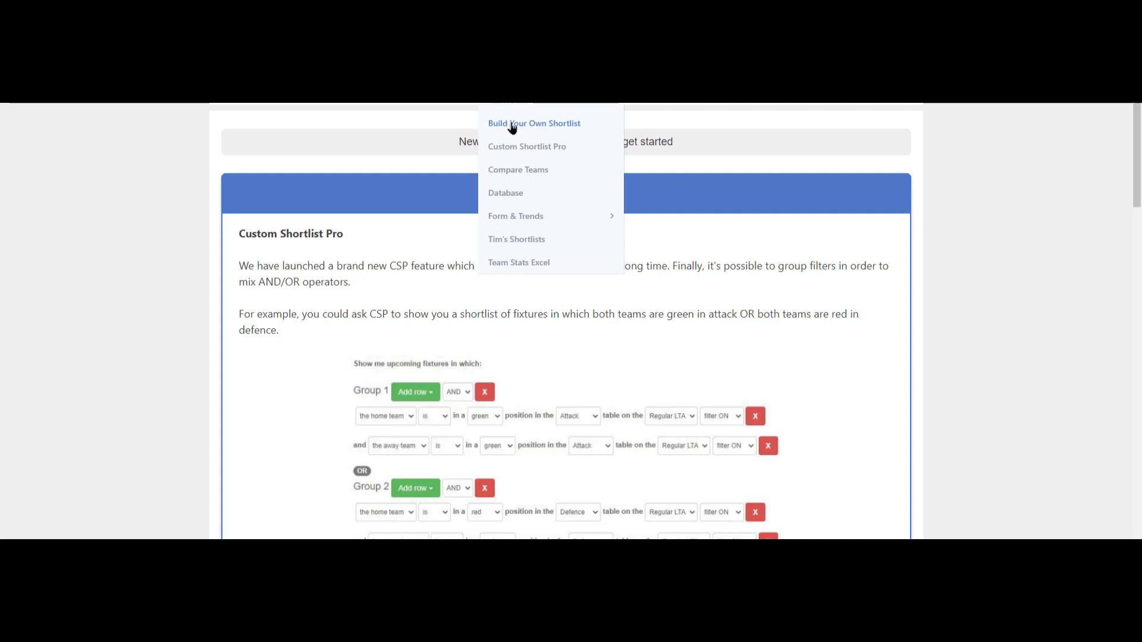
pyautogui.click(512, 125)
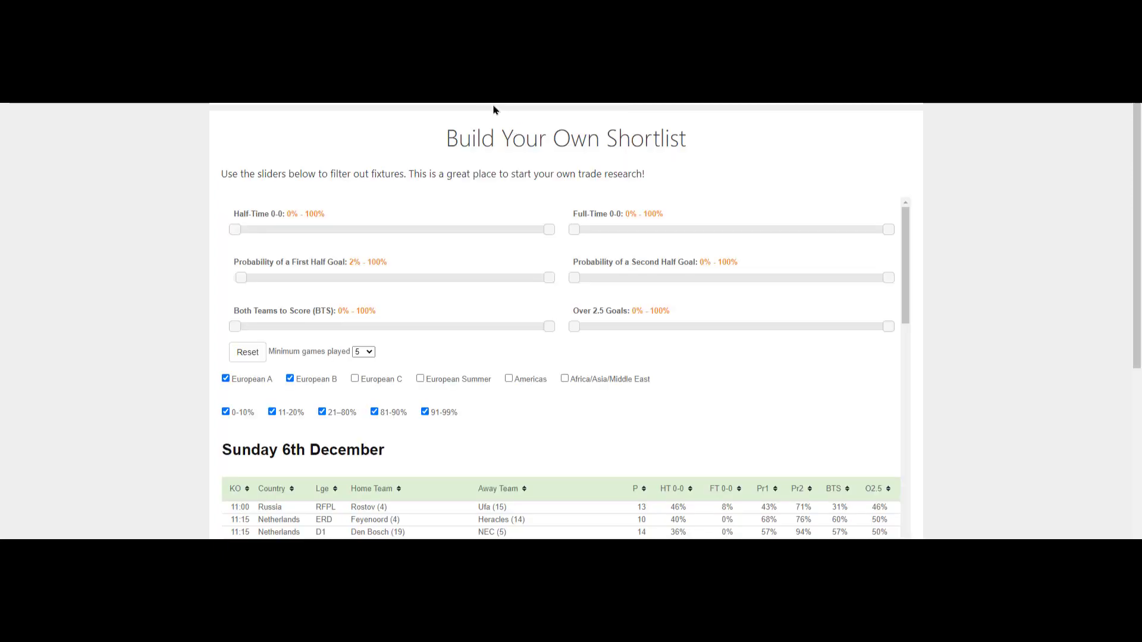
pyautogui.moveTo(576, 281); pyautogui.dragTo(858, 285)
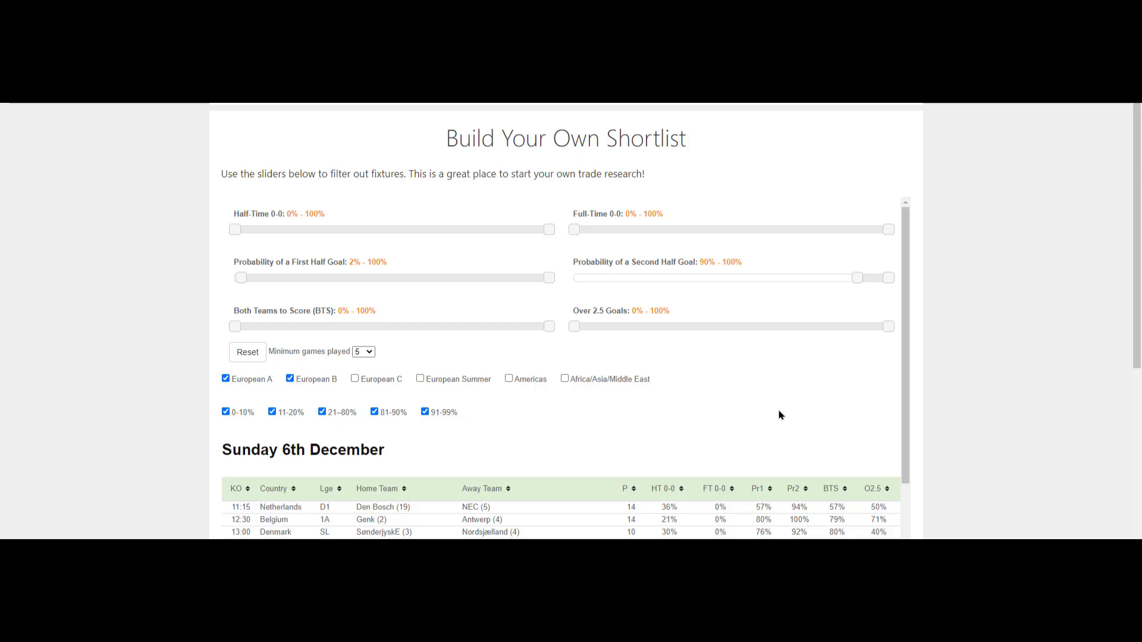
pyautogui.scroll(-1, 781, 415)
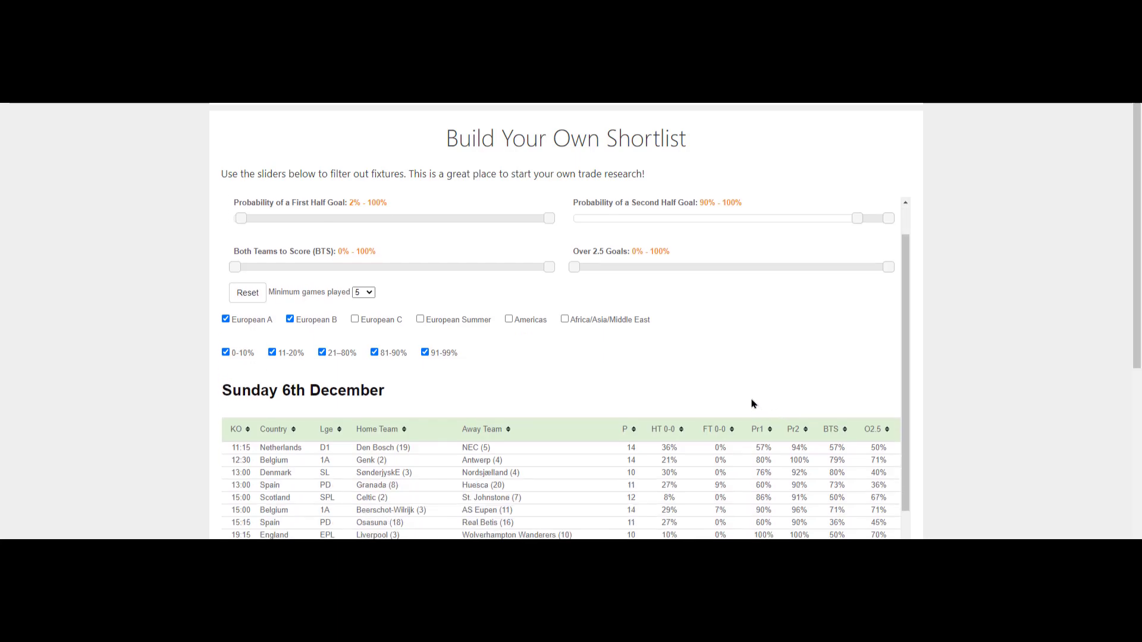
pyautogui.scroll(-1, 751, 390)
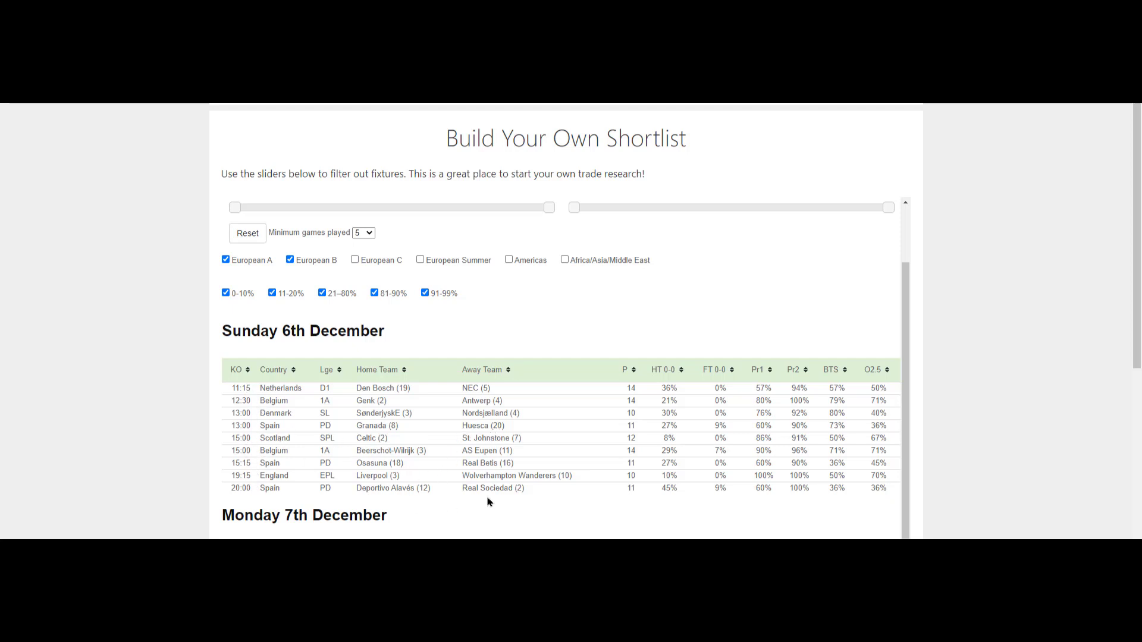
pyautogui.scroll(2, 618, 531)
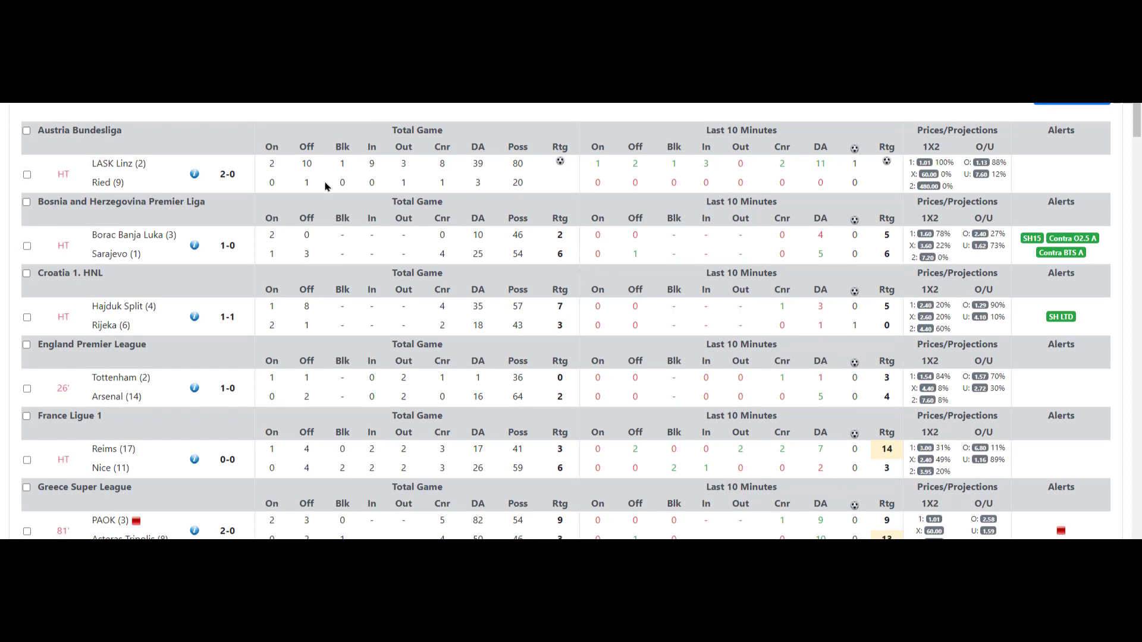
# Examine the live in-play stats by league down to Norway Eliteserien, including the last 10 minutes ratings and the match odds prices.
pyautogui.scroll(-1, 325, 186)
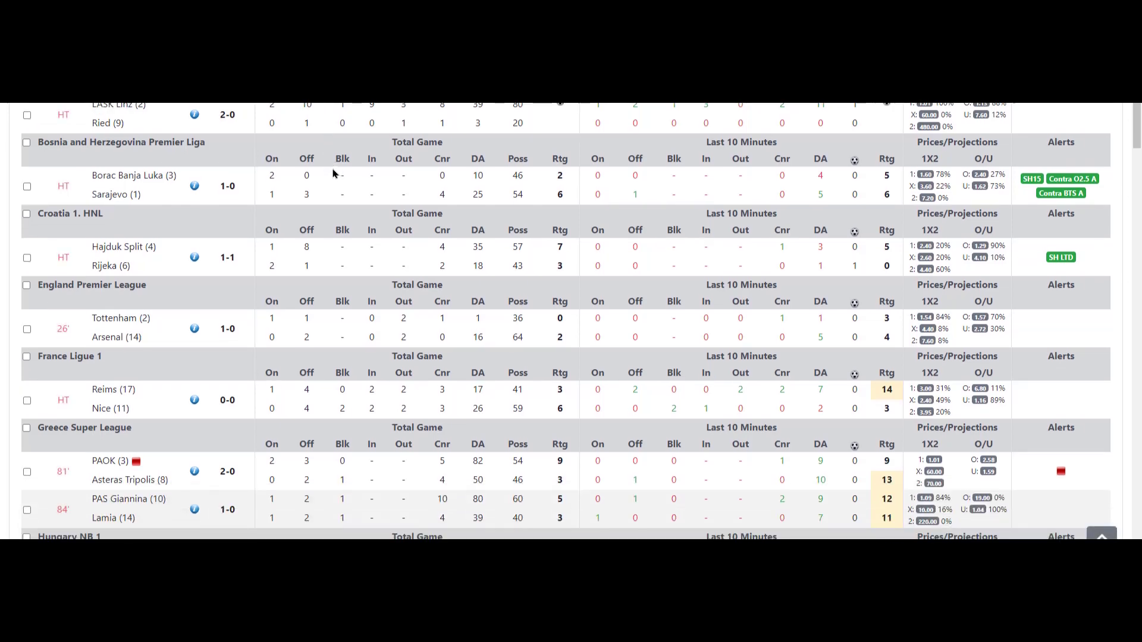
pyautogui.scroll(-3, 334, 172)
pyautogui.scroll(-1, 335, 191)
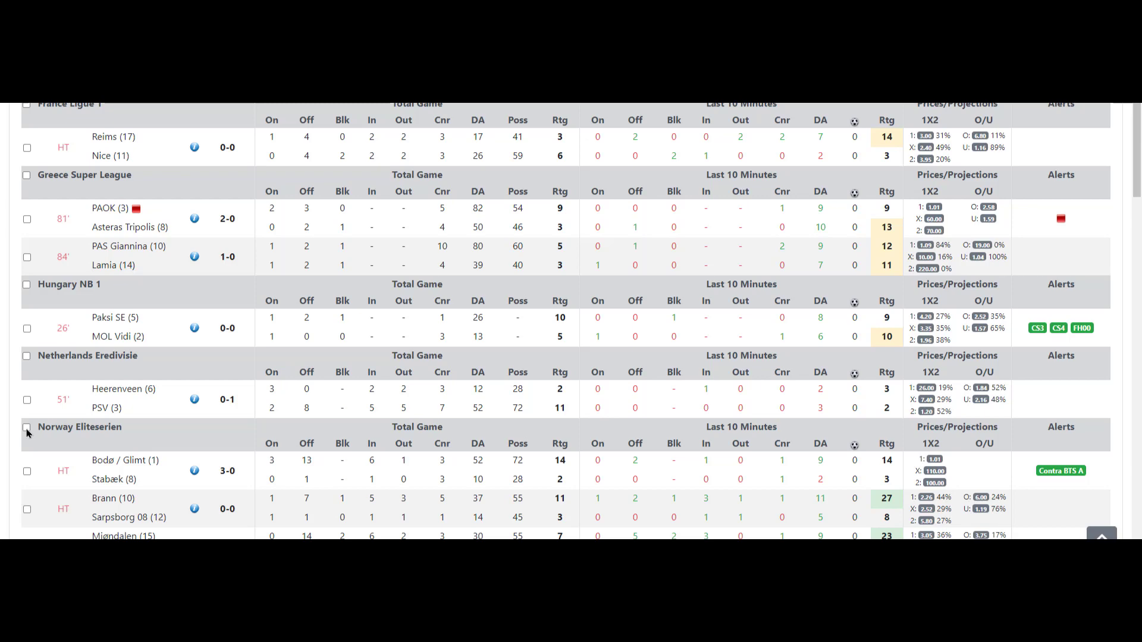
pyautogui.scroll(-3, 27, 432)
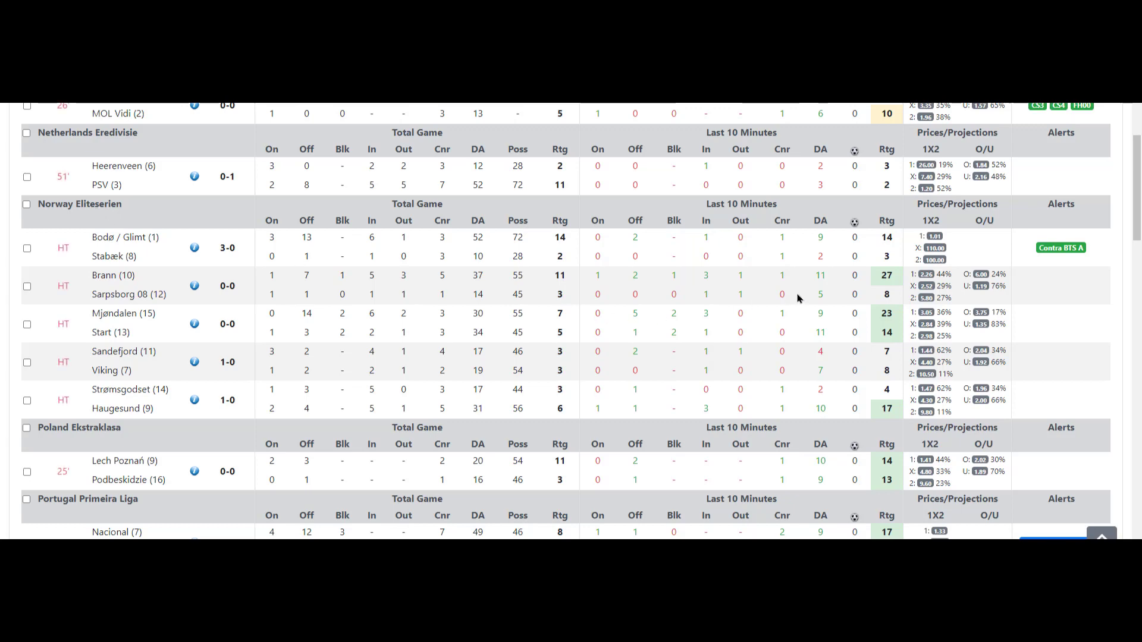
pyautogui.moveTo(931, 296)
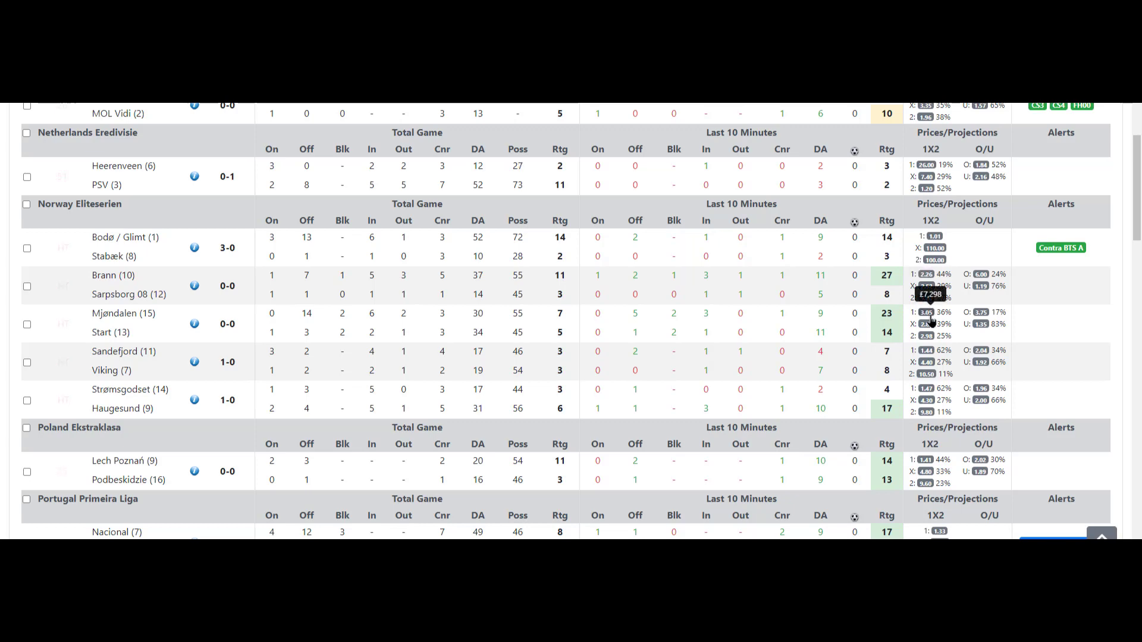
pyautogui.moveTo(925, 393)
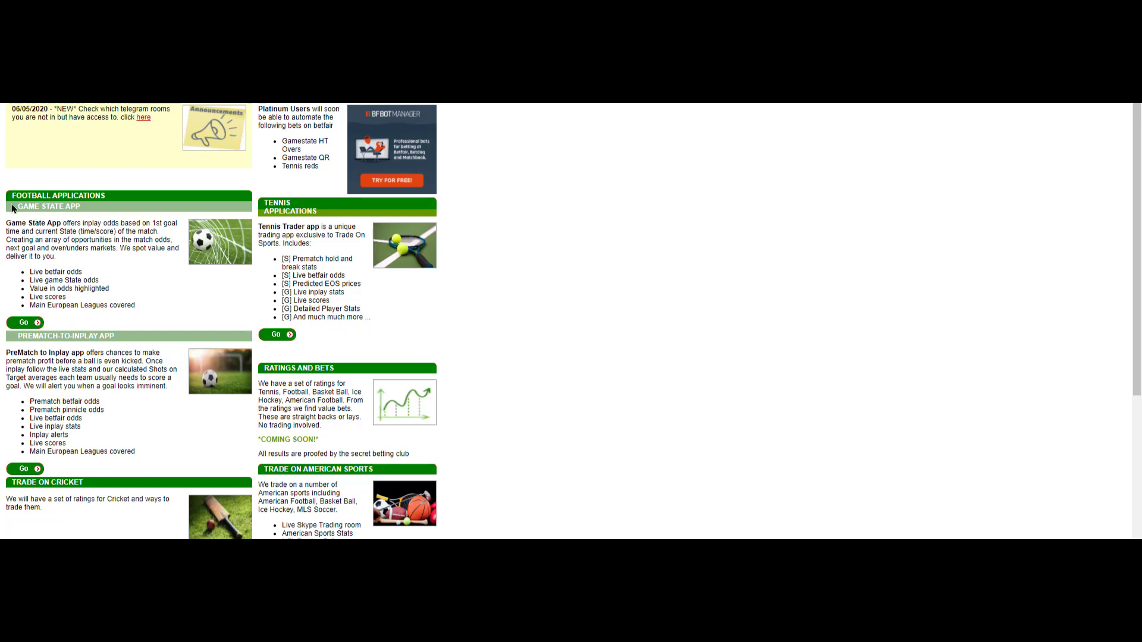
# Switch to Trade On Sports, open the Game State App and sort the live fixtures by G+, highest first.
pyautogui.click(22, 326)
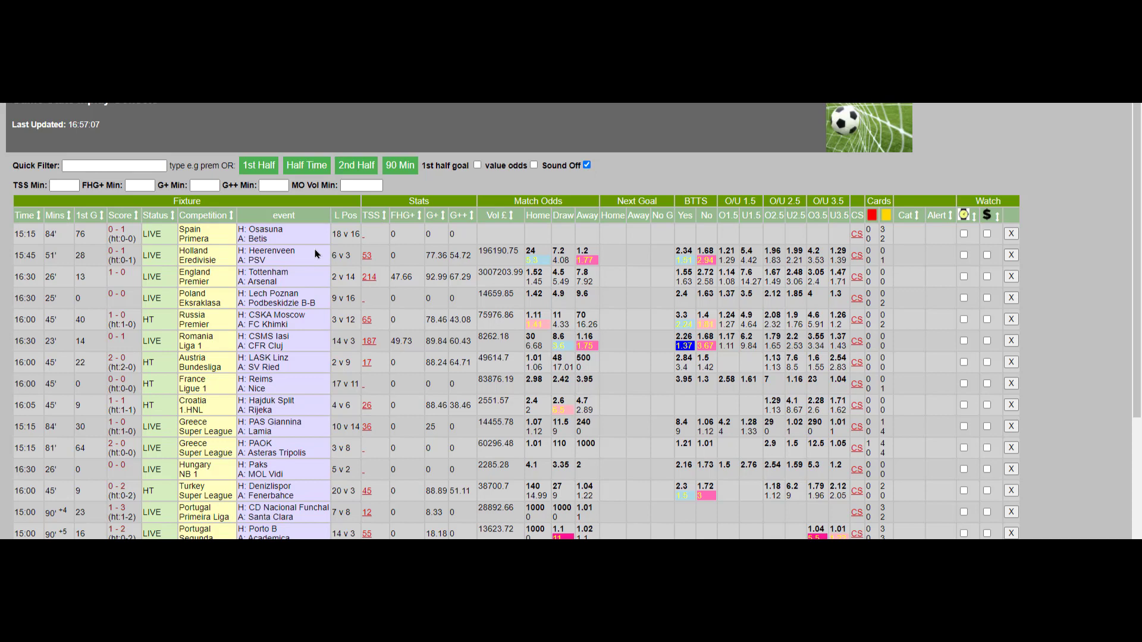
pyautogui.click(436, 215)
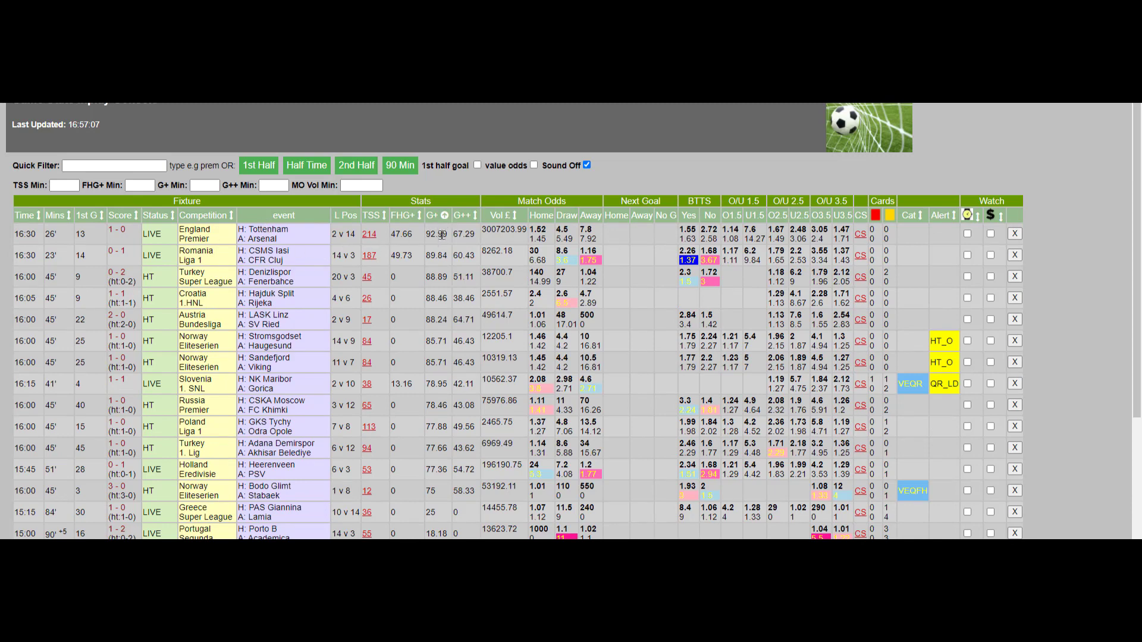
# Find the England: Premier historical results for Tottenham v Arsenal's game state and view the matches, checking the 85-90 minute goal percentage.
pyautogui.click(374, 237)
pyautogui.click(379, 219)
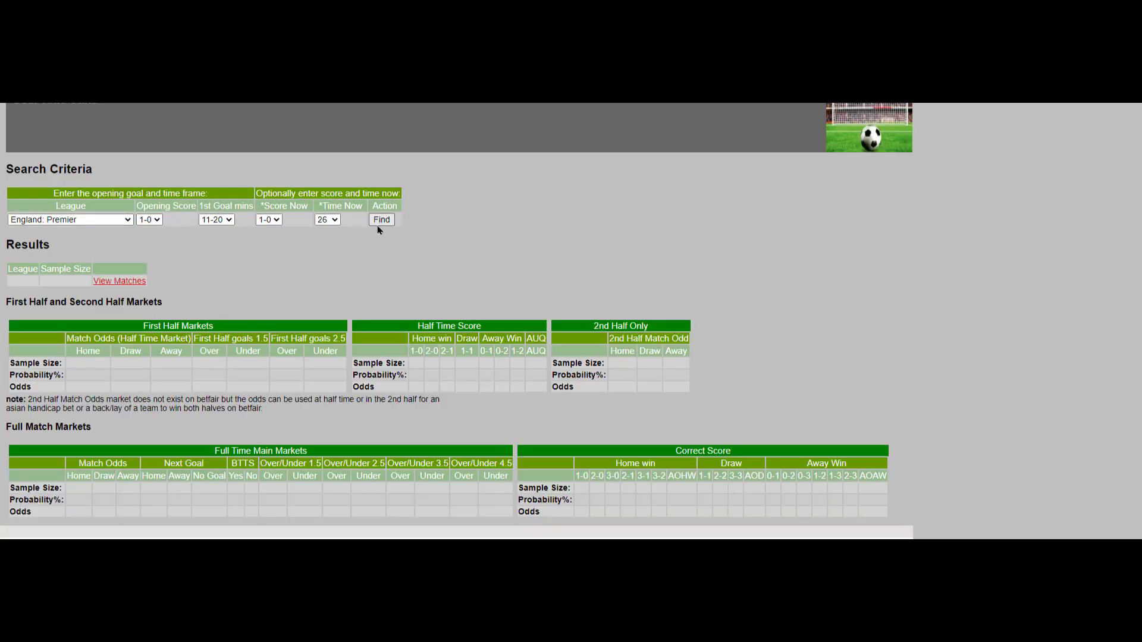
pyautogui.click(380, 219)
pyautogui.click(379, 219)
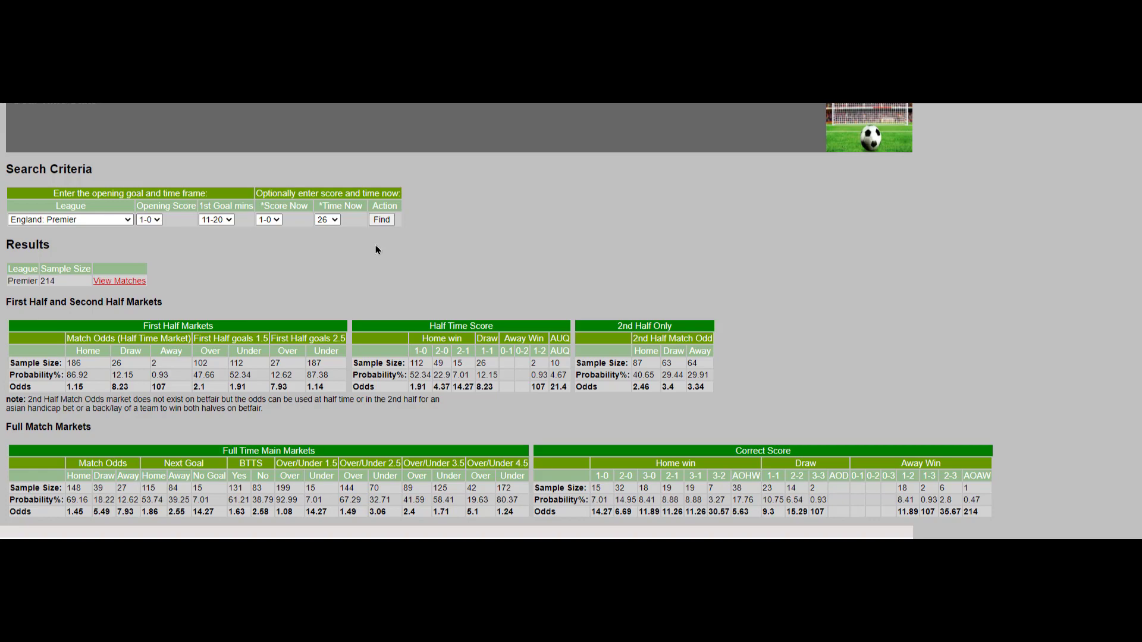
pyautogui.click(126, 283)
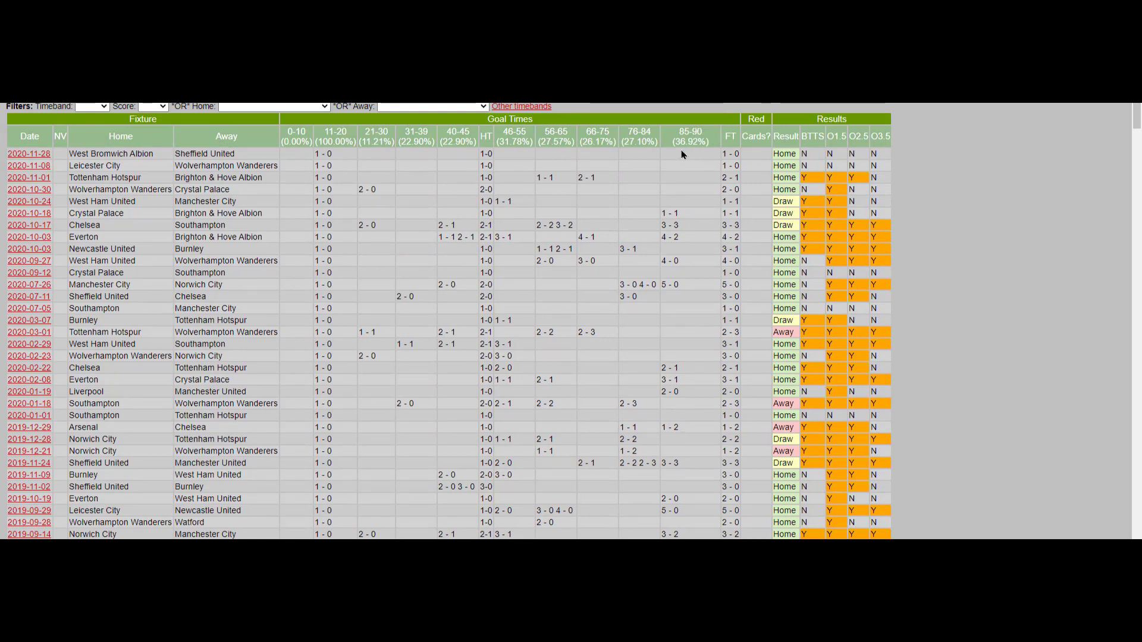
pyautogui.moveTo(675, 142); pyautogui.dragTo(717, 142)
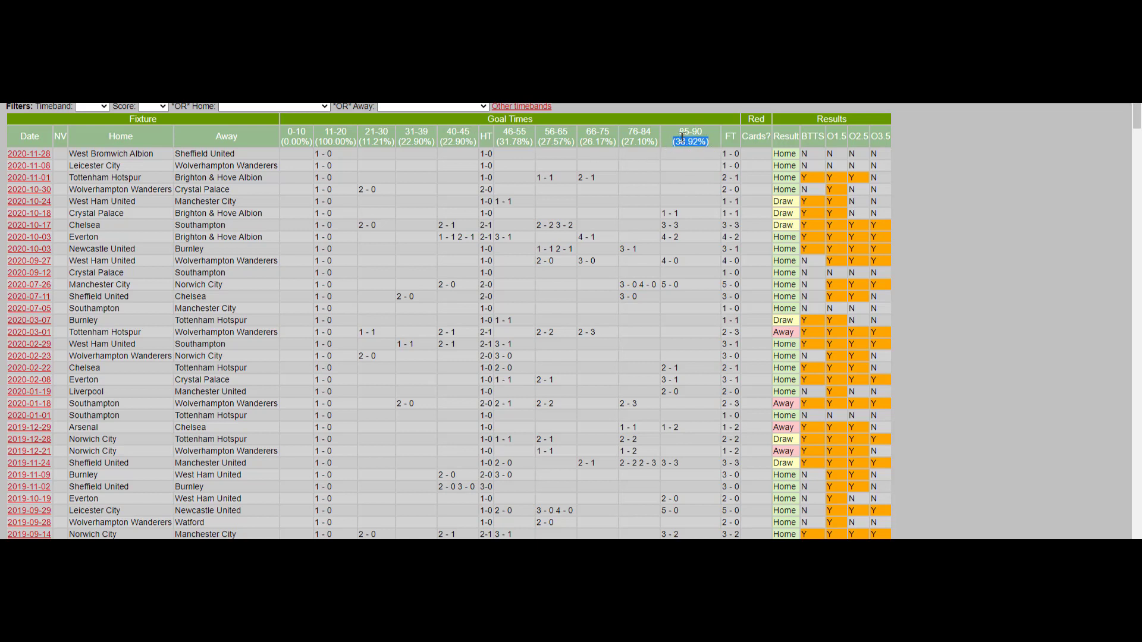
pyautogui.click(682, 136)
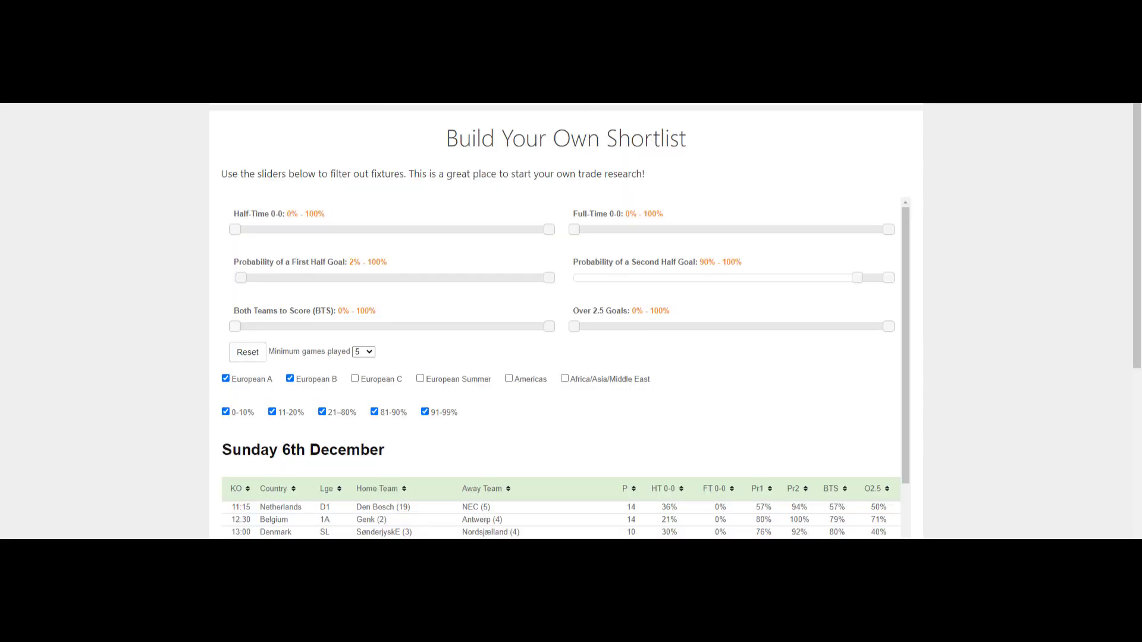
# Switch to the Goal Profits Team Stats page, find Tottenham Hotspur vs Arsenal by searching for "arsen", and examine its expanded stats.
pyautogui.click(523, 105)
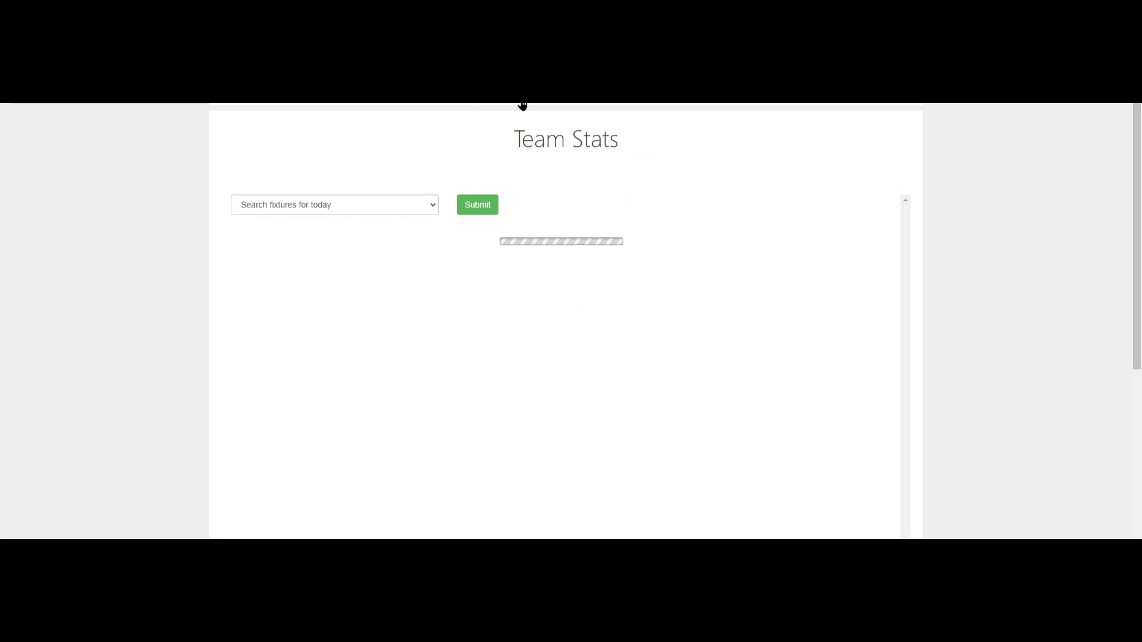
pyautogui.write('arsen')
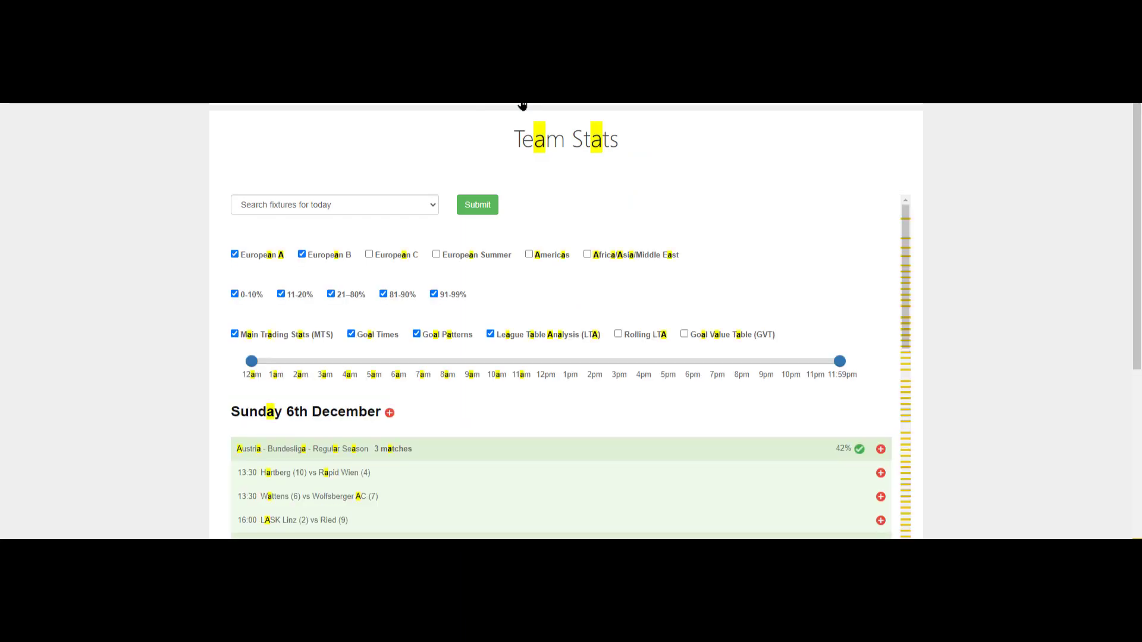
pyautogui.click(881, 492)
pyautogui.scroll(-2, 789, 446)
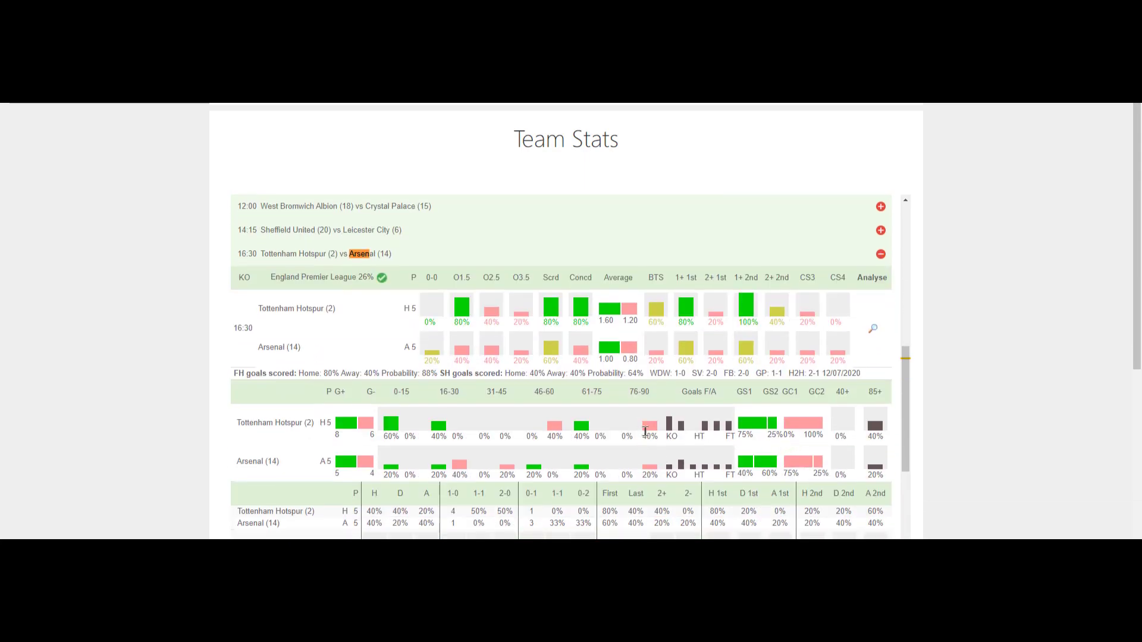
pyautogui.moveTo(654, 432)
pyautogui.click(881, 254)
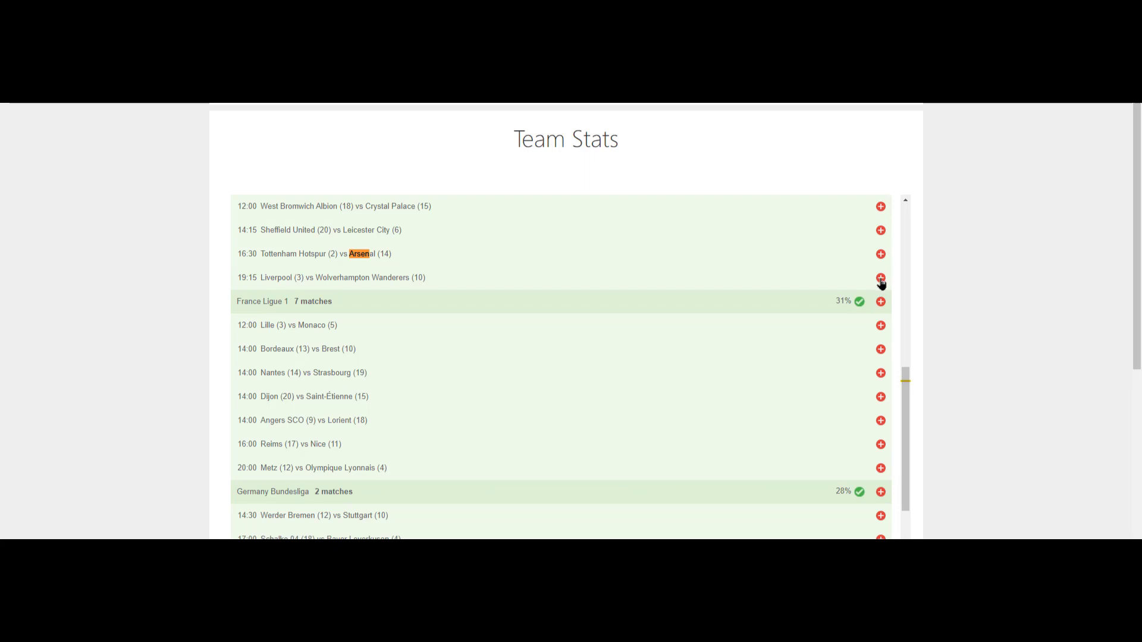
pyautogui.click(881, 278)
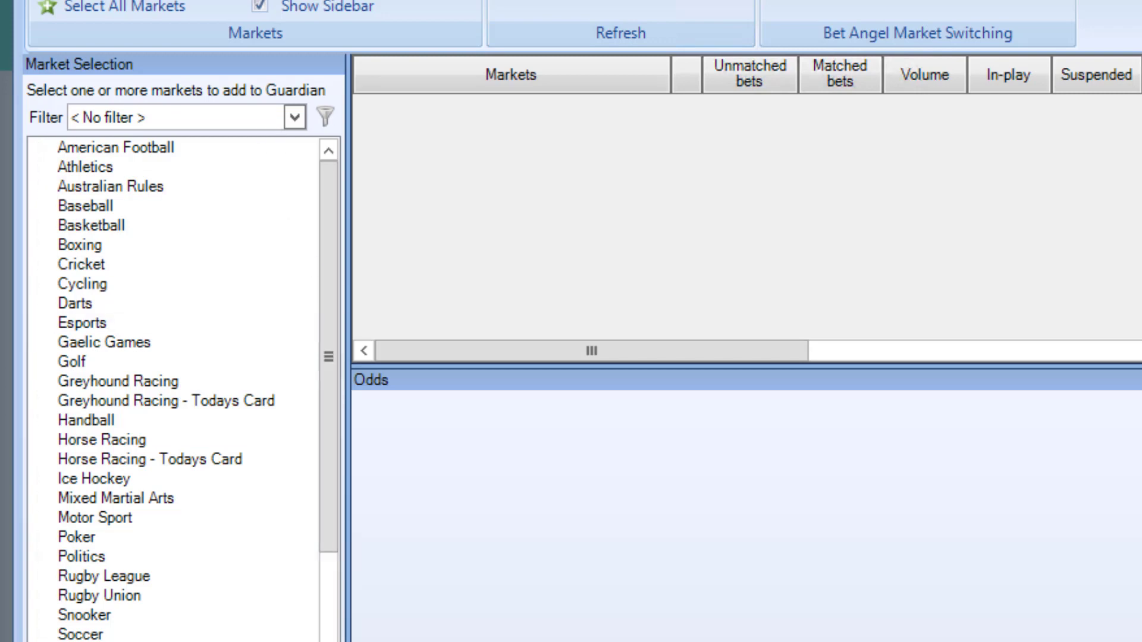
# Switch to Bet Angel Guardian and search the soccer fixtures for matches containing "arsenal".
pyautogui.click(183, 143)
pyautogui.click(176, 162)
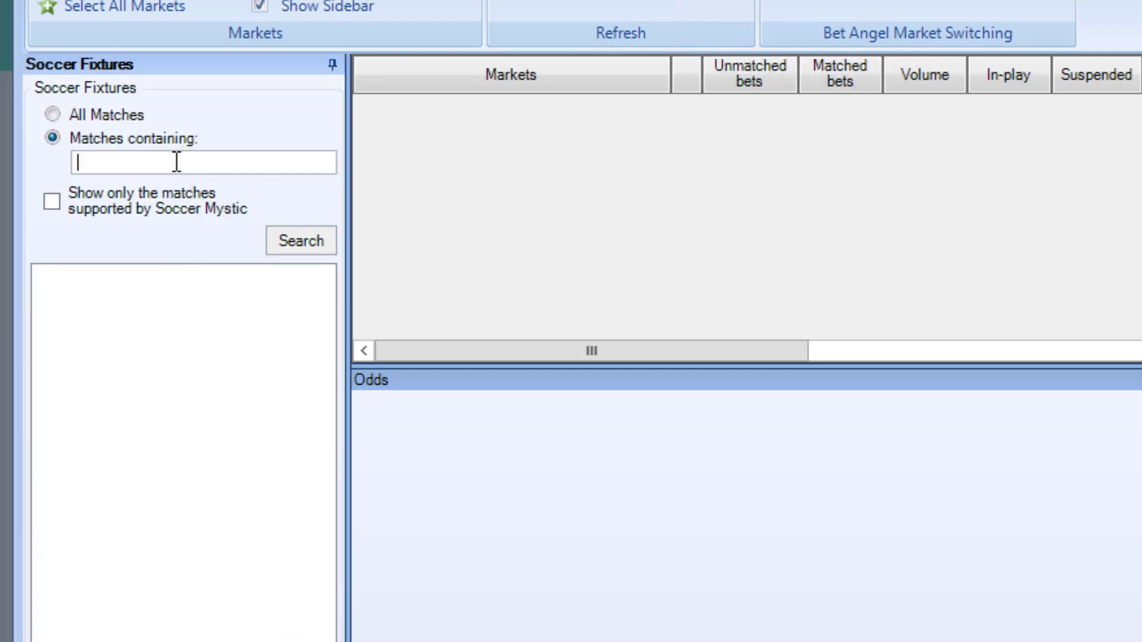
pyautogui.write('arsenal')
pyautogui.press('Return')
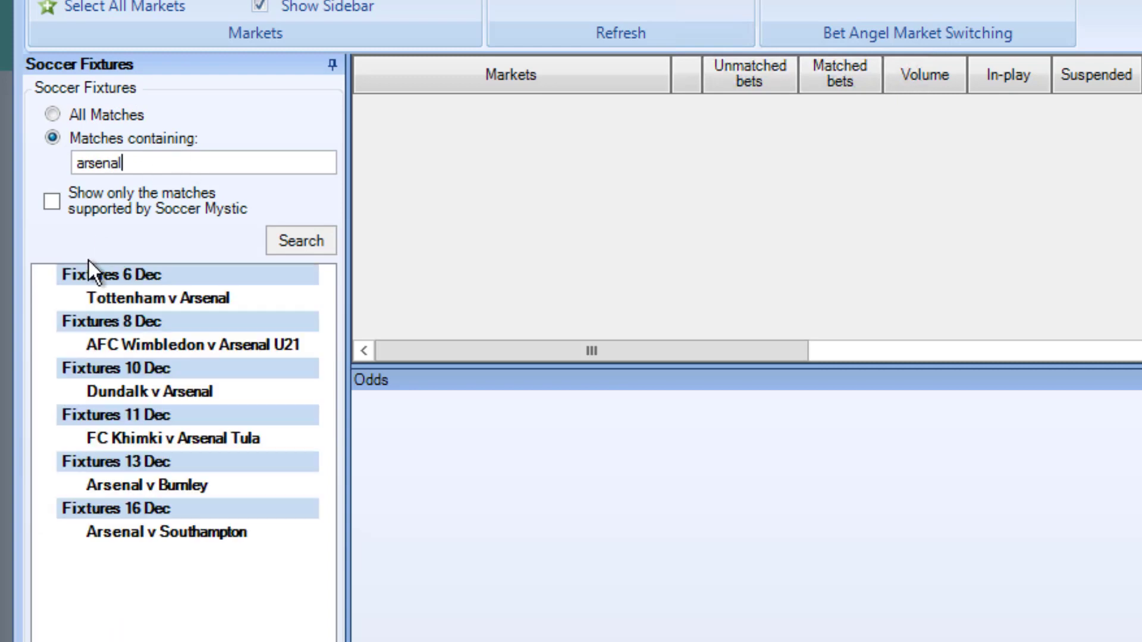
# Add the Correct Score market of Tottenham v Arsenal to the Guardian market list.
pyautogui.click(71, 303)
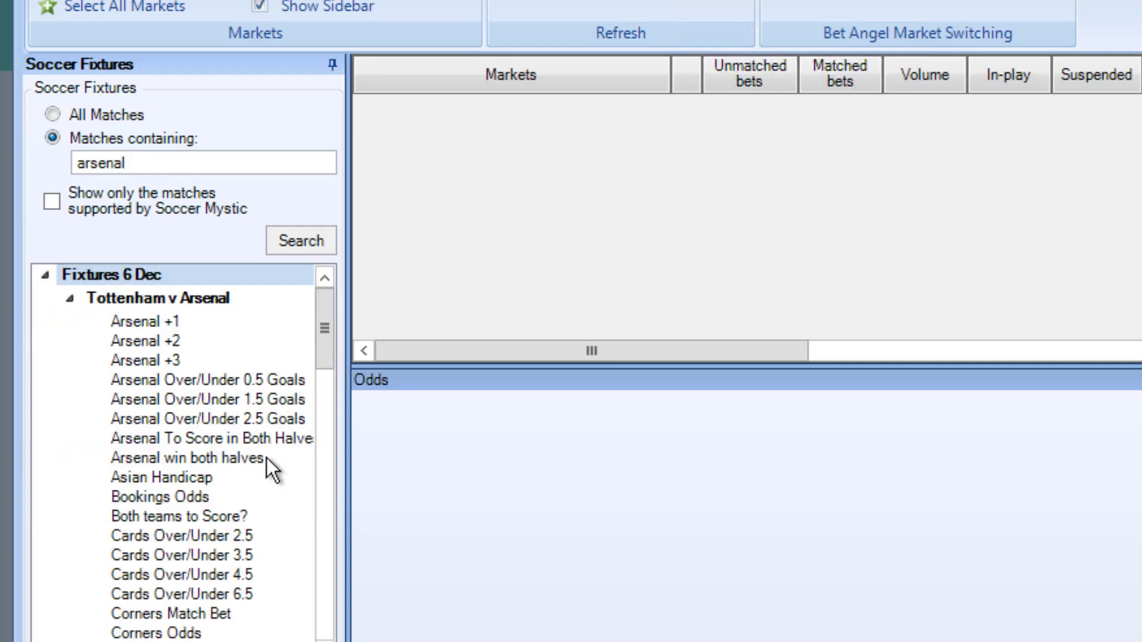
pyautogui.moveTo(327, 351); pyautogui.dragTo(330, 403)
pyautogui.moveTo(185, 527); pyautogui.dragTo(456, 273)
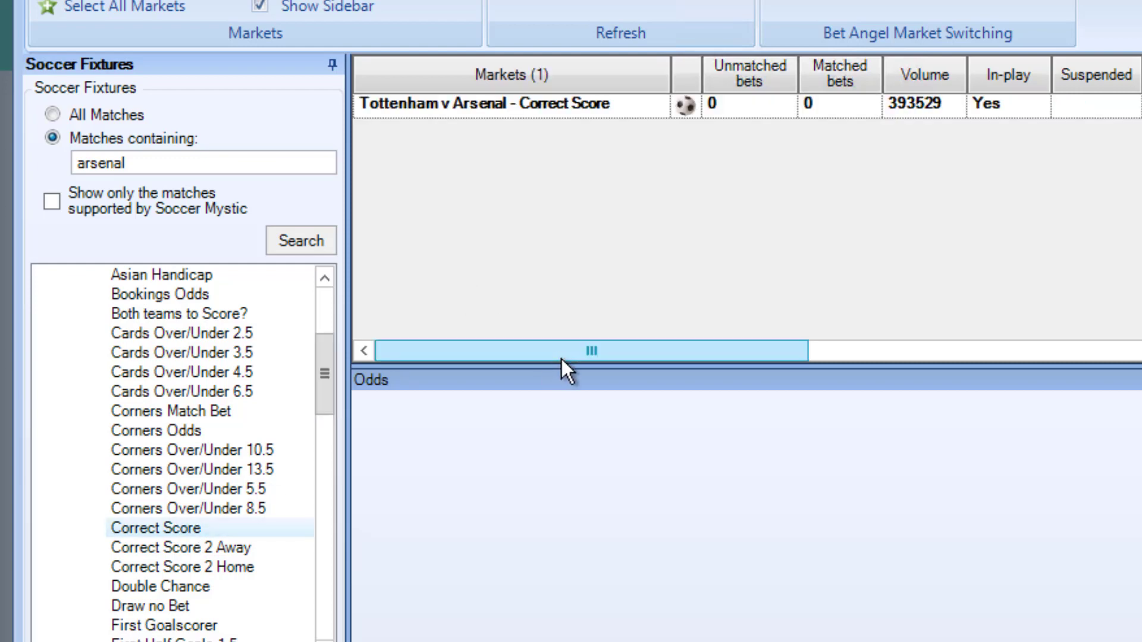
# Assign the Auto Sniping automation rules to the Tottenham v Arsenal Correct Score market.
pyautogui.moveTo(562, 355); pyautogui.dragTo(679, 333)
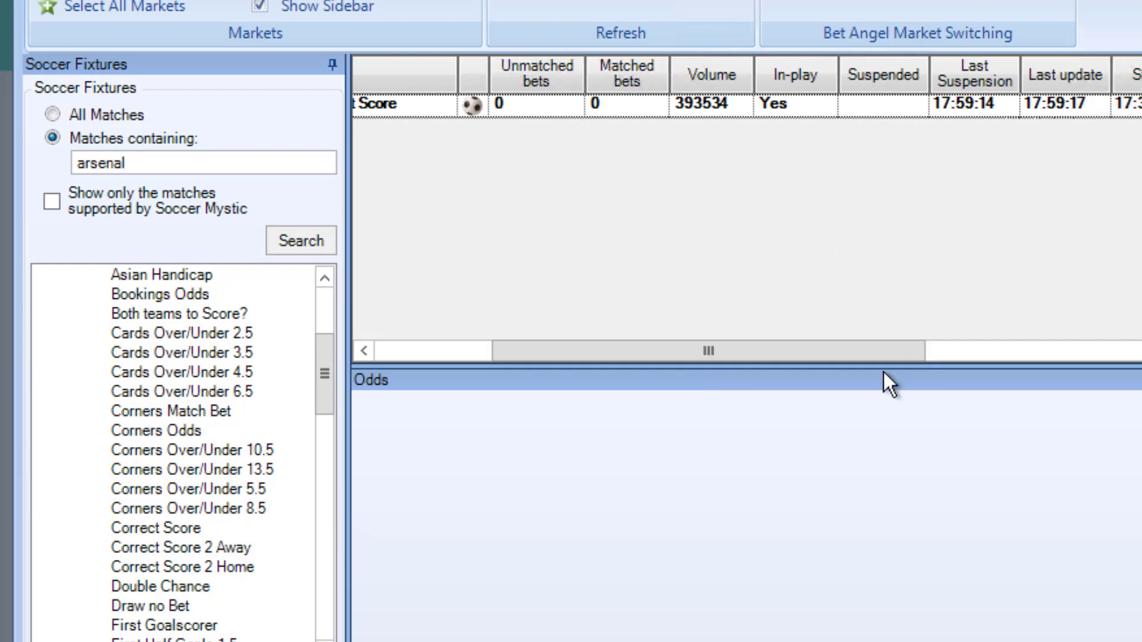
pyautogui.moveTo(919, 351); pyautogui.dragTo(1066, 348)
pyautogui.click(1091, 109)
pyautogui.click(1091, 110)
pyautogui.click(1065, 145)
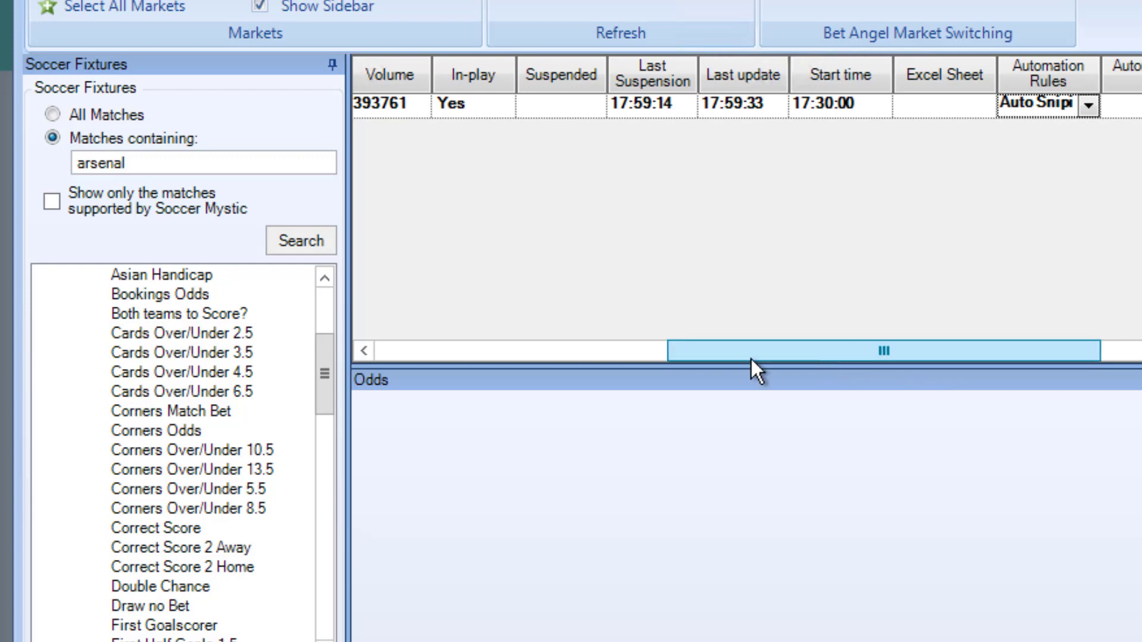
pyautogui.moveTo(819, 358); pyautogui.dragTo(415, 359)
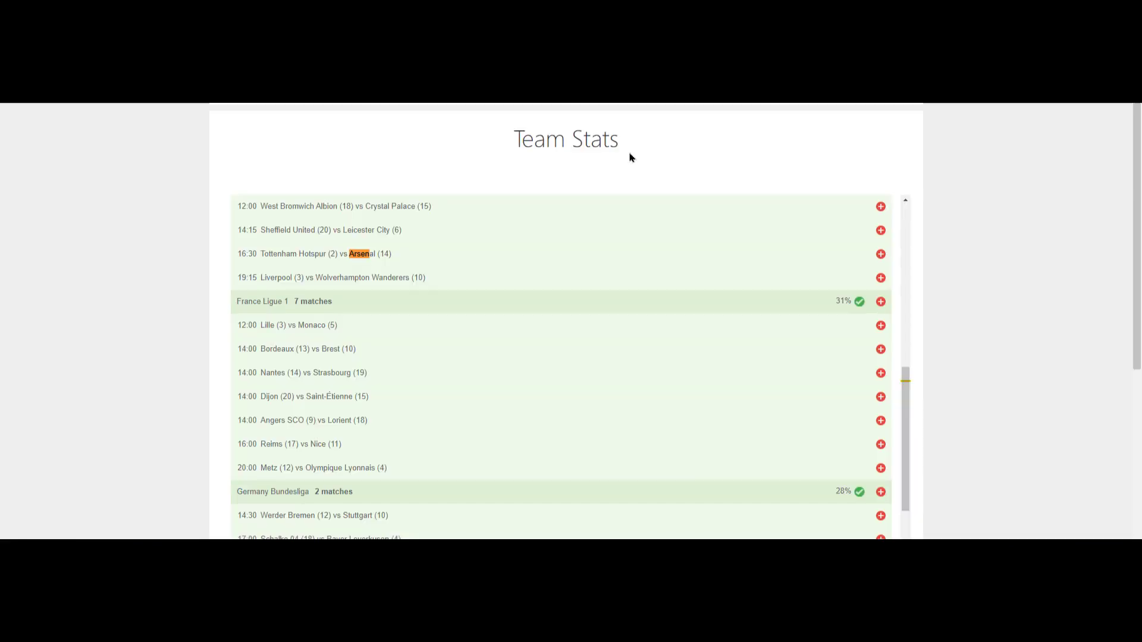
# Switch back to the Team Stats page, search it for "no" and look through the fixtures of the other leagues.
pyautogui.write('no')
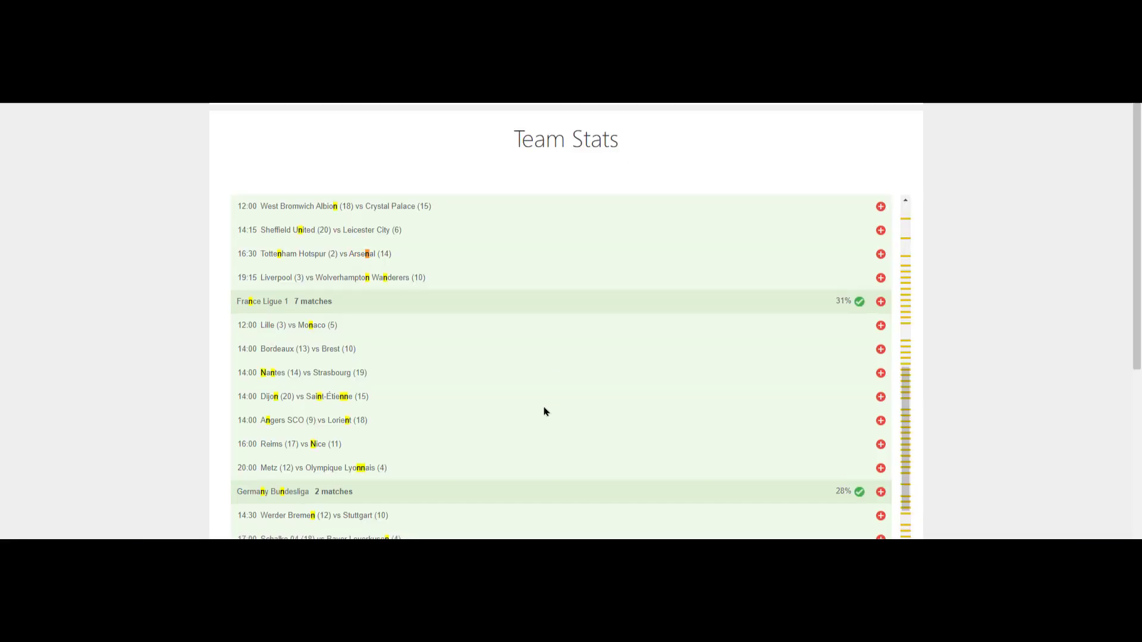
pyautogui.press('Escape')
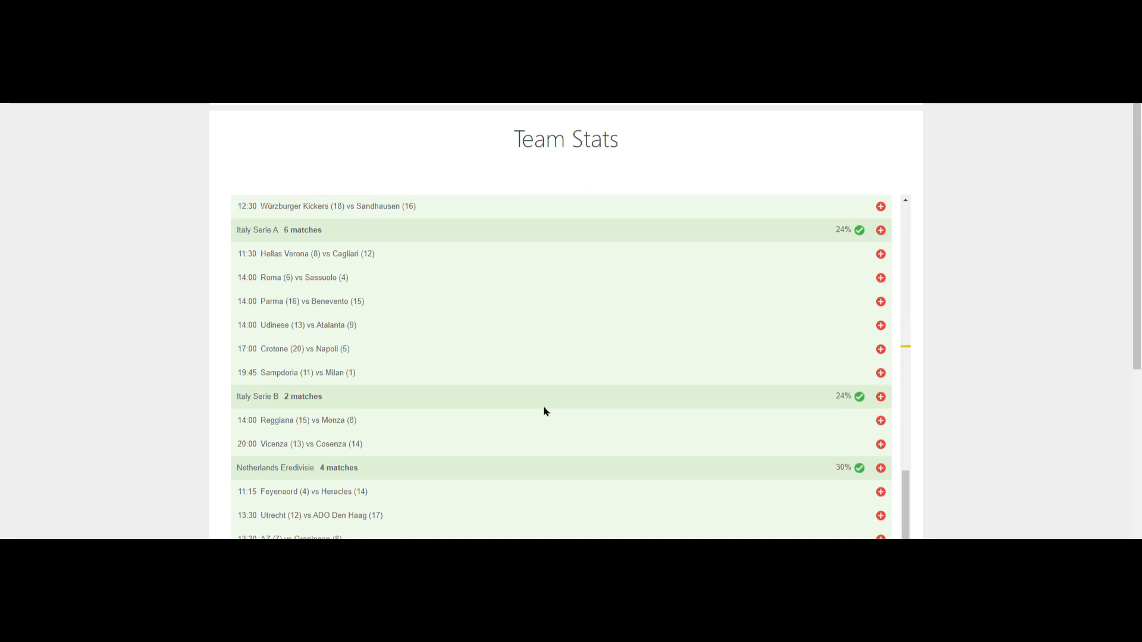
pyautogui.scroll(-3, 545, 410)
pyautogui.scroll(-4, 545, 411)
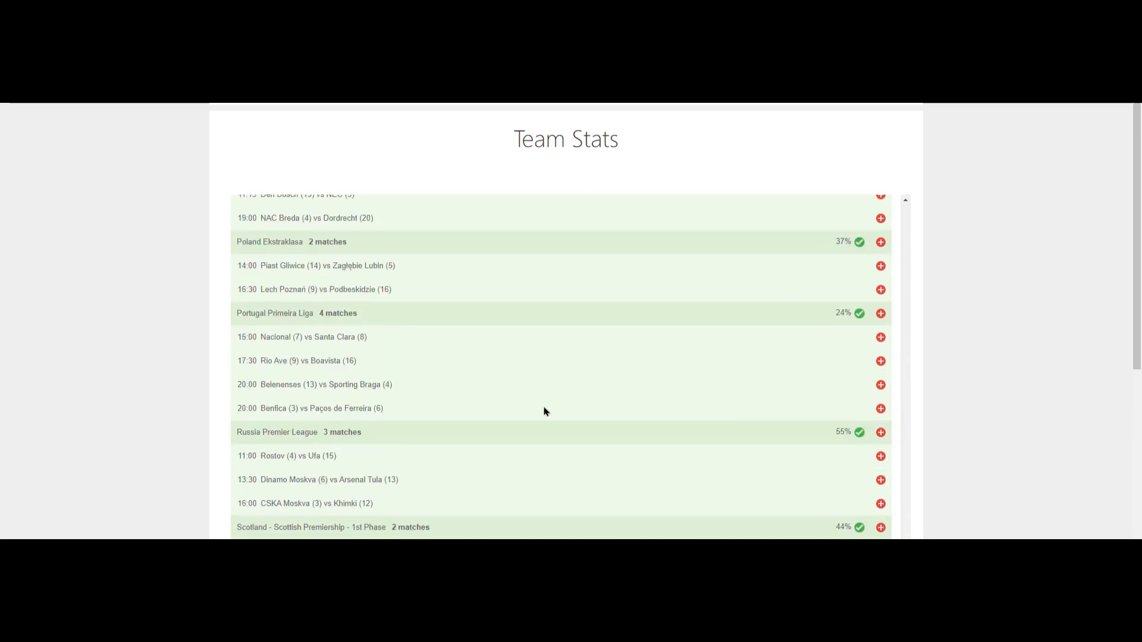
pyautogui.scroll(6, 544, 410)
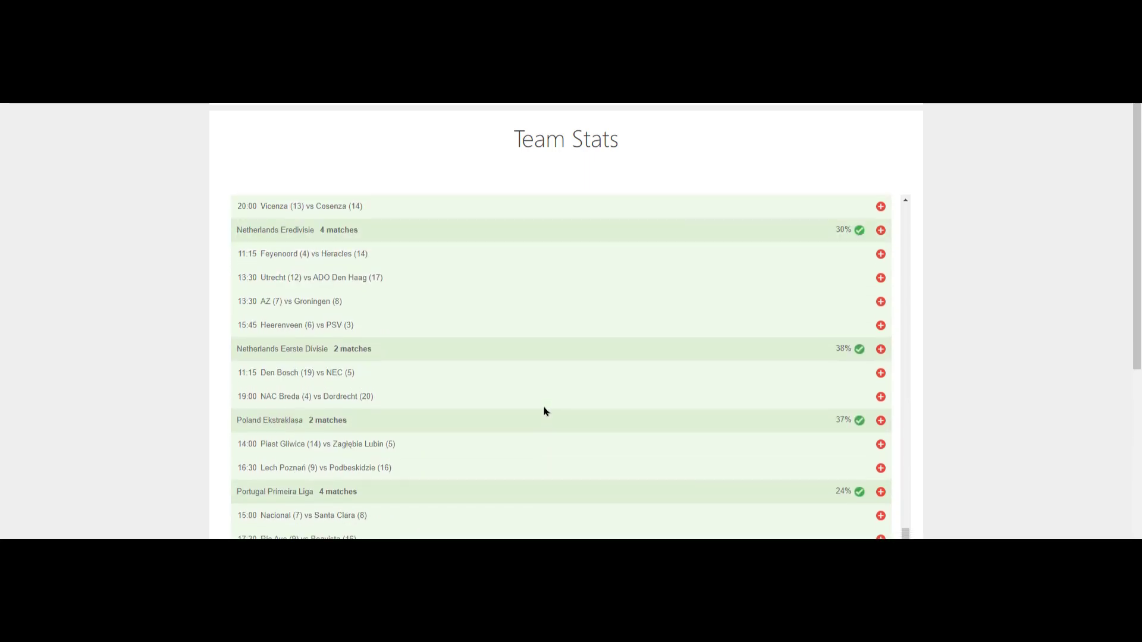
pyautogui.scroll(14, 544, 410)
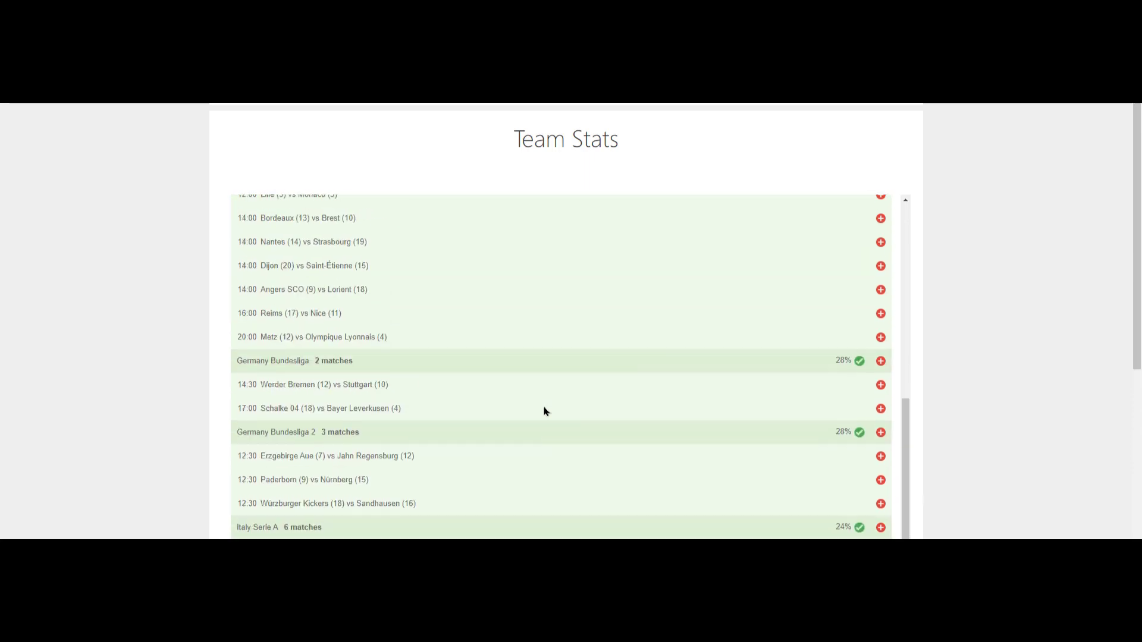
# Switch back to Bet Angel Guardian and search the soccer fixtures for matches containing "eliteserien".
pyautogui.scroll(5, 545, 410)
pyautogui.scroll(-3, 545, 410)
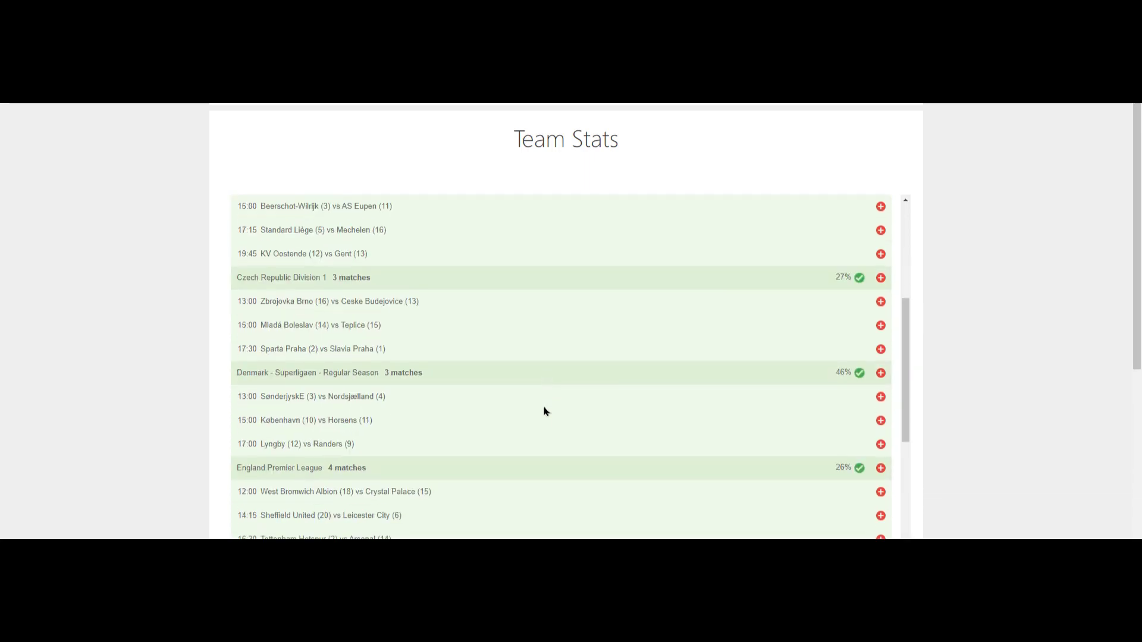
pyautogui.scroll(-1, 545, 411)
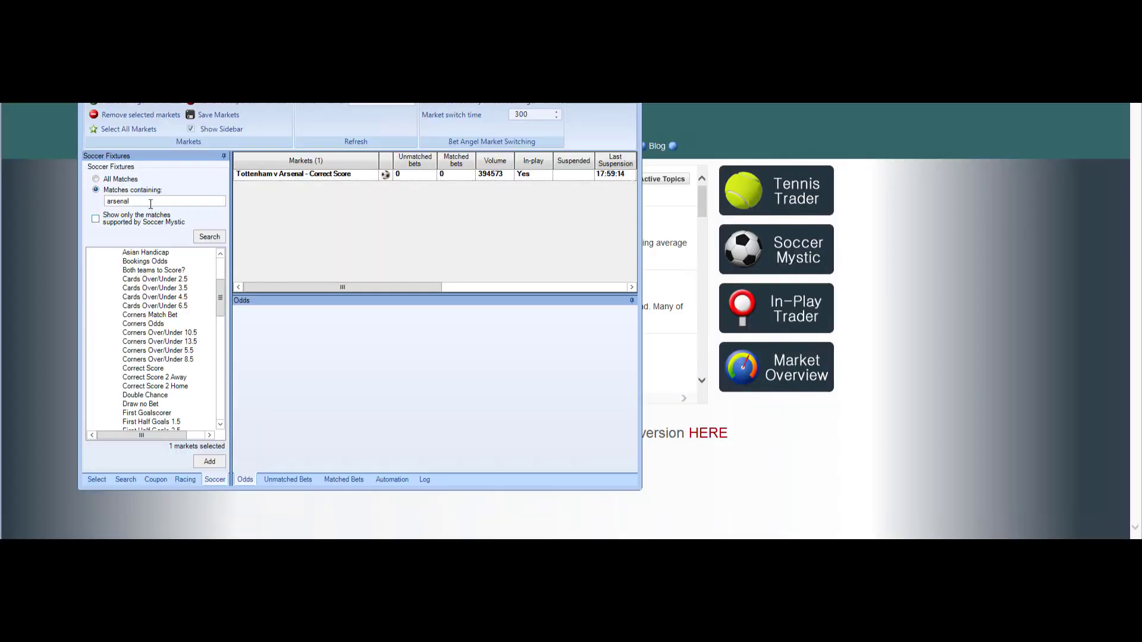
pyautogui.doubleClick(150, 202)
pyautogui.write('eliteserien')
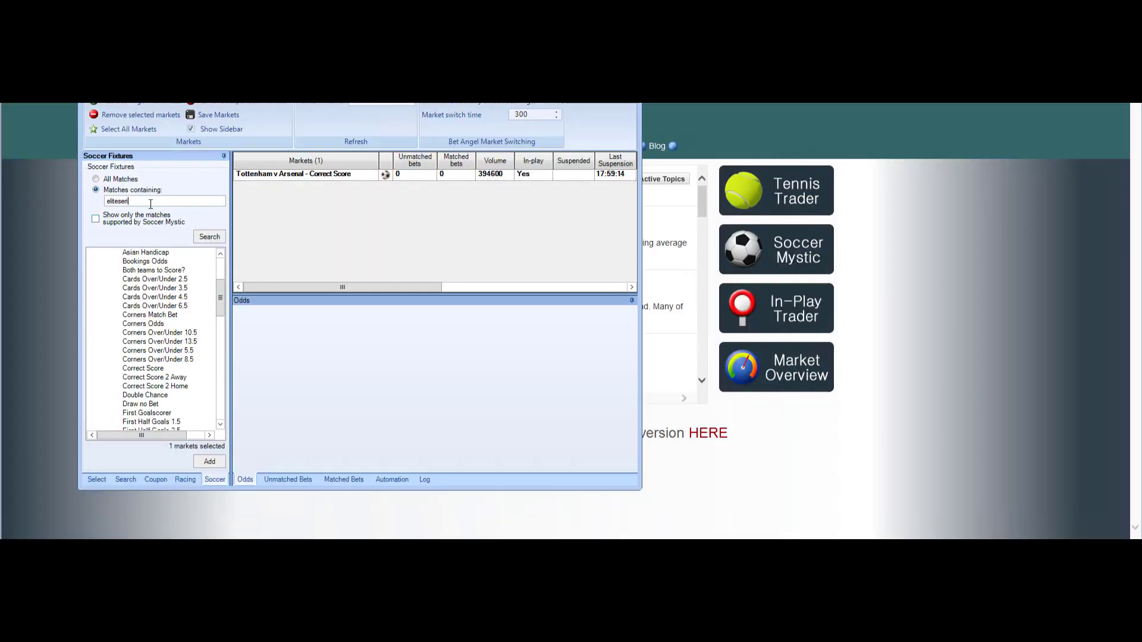
pyautogui.press('Return')
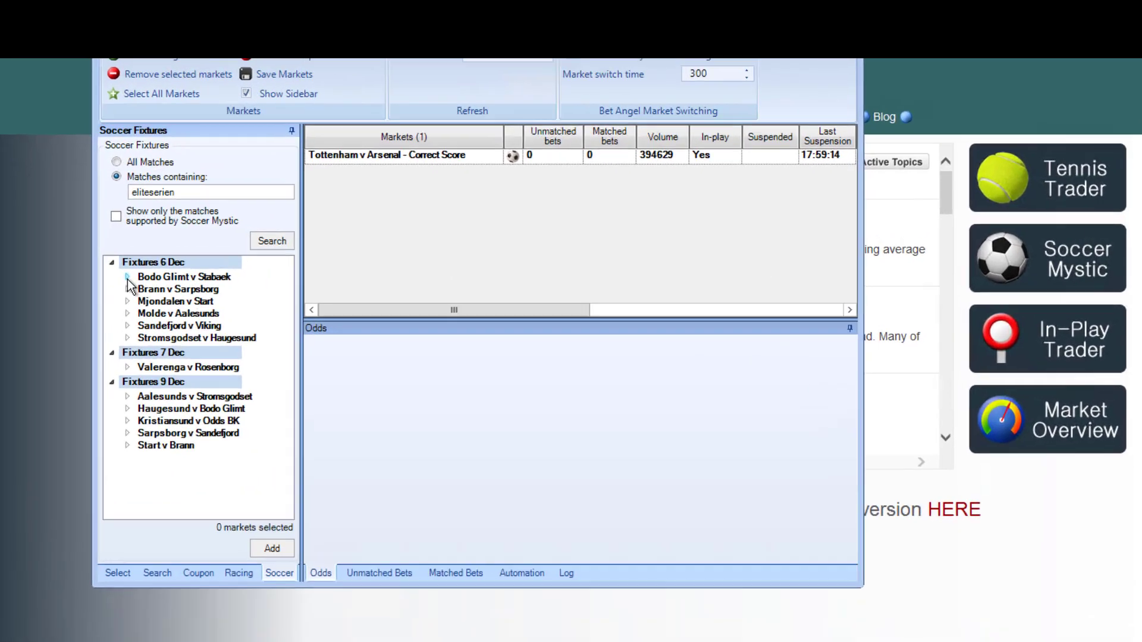
# Add the Correct Score markets of Bodo Glimt v Stabaek and Brann v Sarpsborg to the Guardian market list.
pyautogui.click(103, 263)
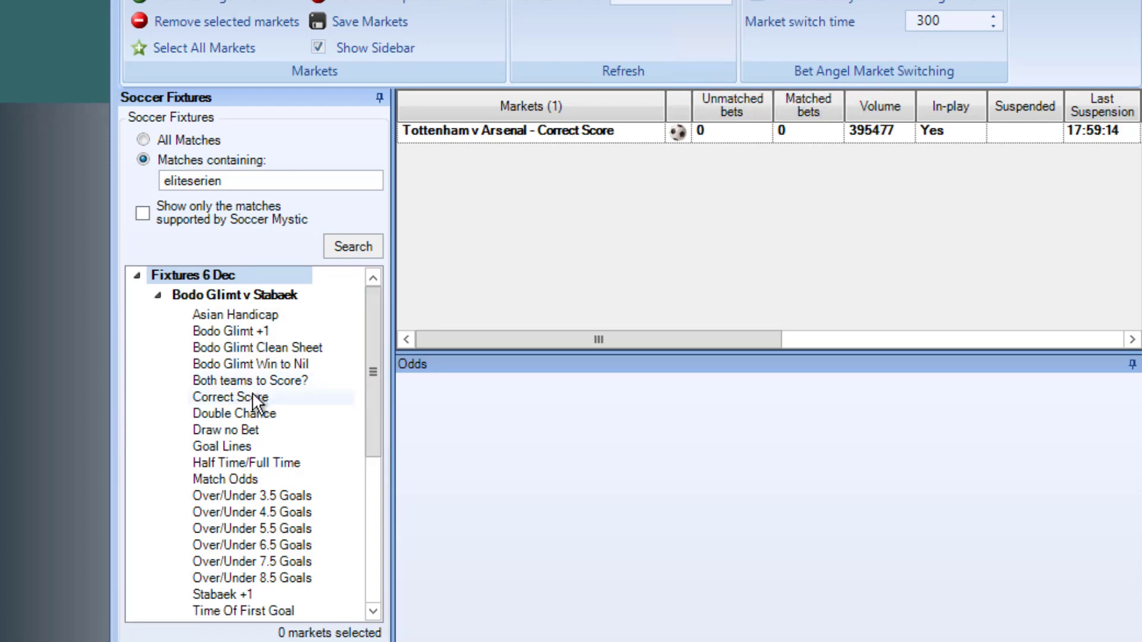
pyautogui.moveTo(253, 393); pyautogui.dragTo(523, 270)
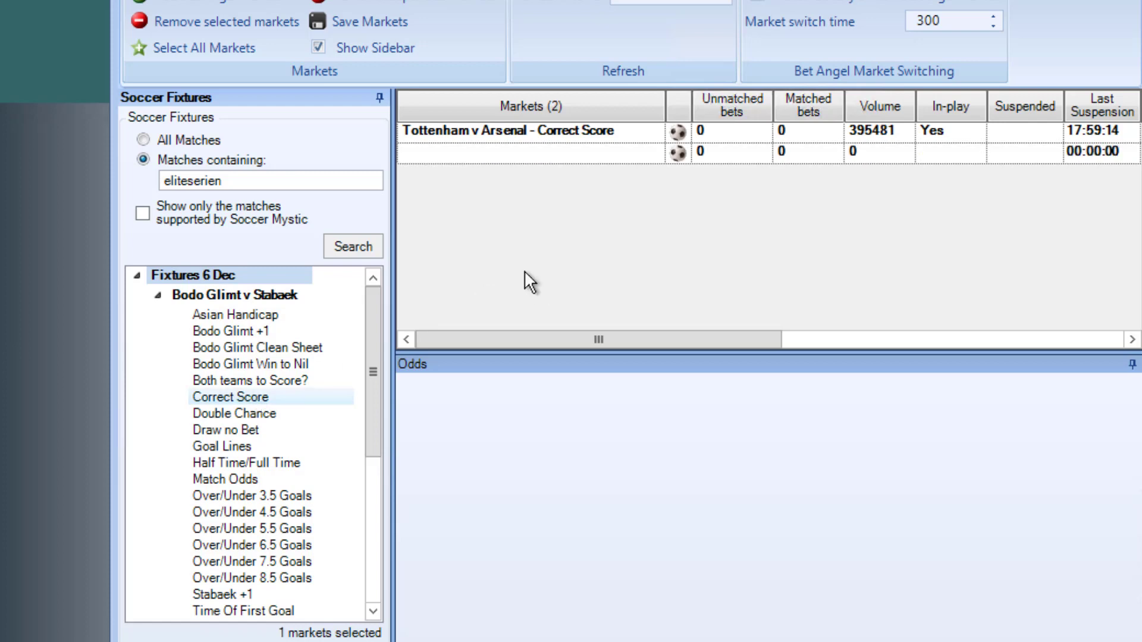
pyautogui.click(160, 313)
pyautogui.click(158, 311)
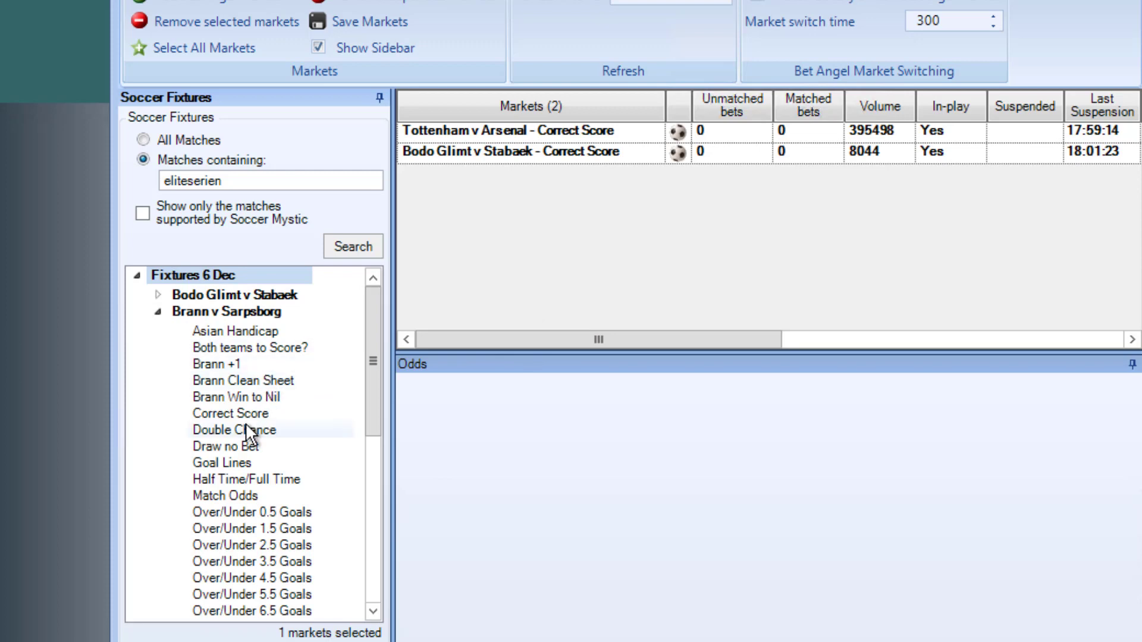
pyautogui.moveTo(202, 414); pyautogui.dragTo(525, 275)
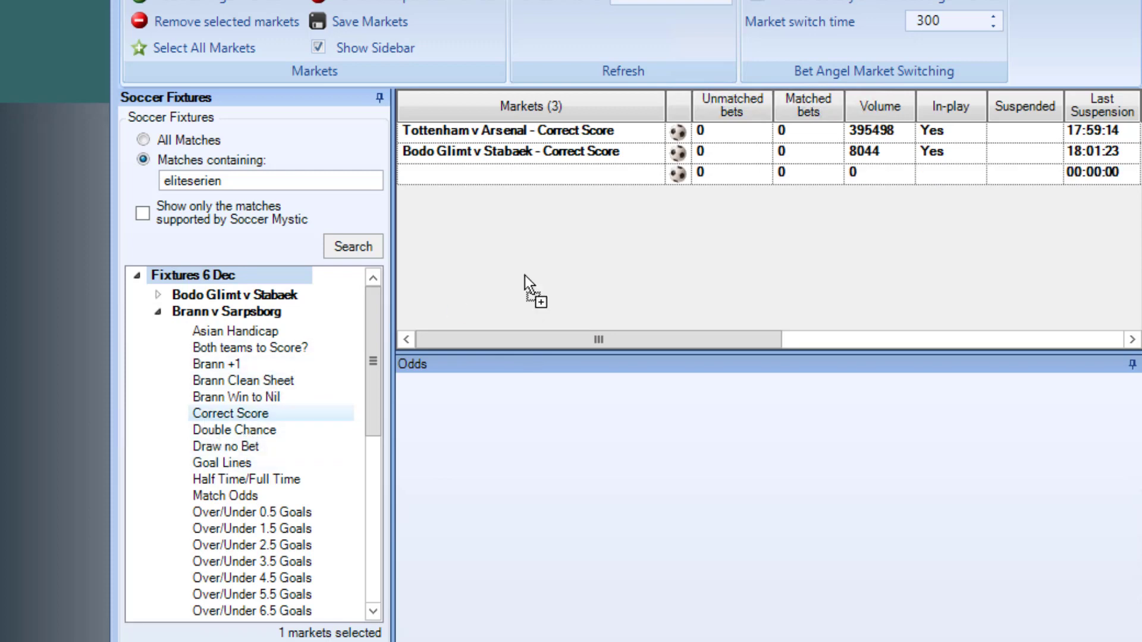
pyautogui.click(157, 311)
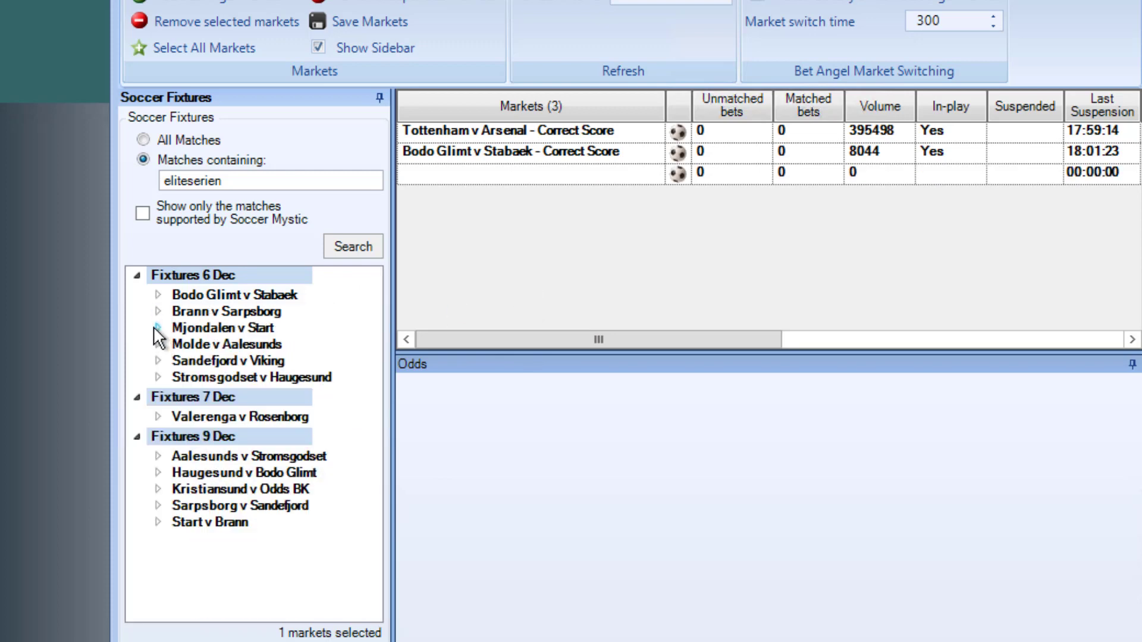
# Add the Correct Score markets of Mjondalen v Start, Molde v Aalesunds and Stromsgodset v Haugesund to the market list.
pyautogui.click(157, 328)
pyautogui.moveTo(236, 382); pyautogui.dragTo(621, 262)
pyautogui.click(157, 328)
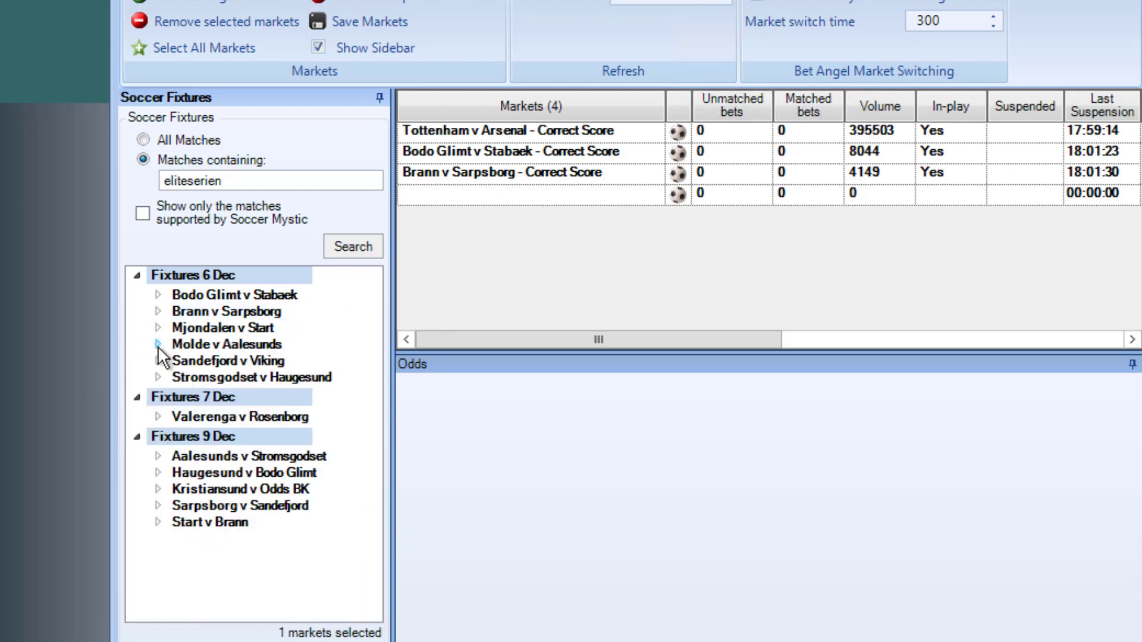
pyautogui.click(158, 345)
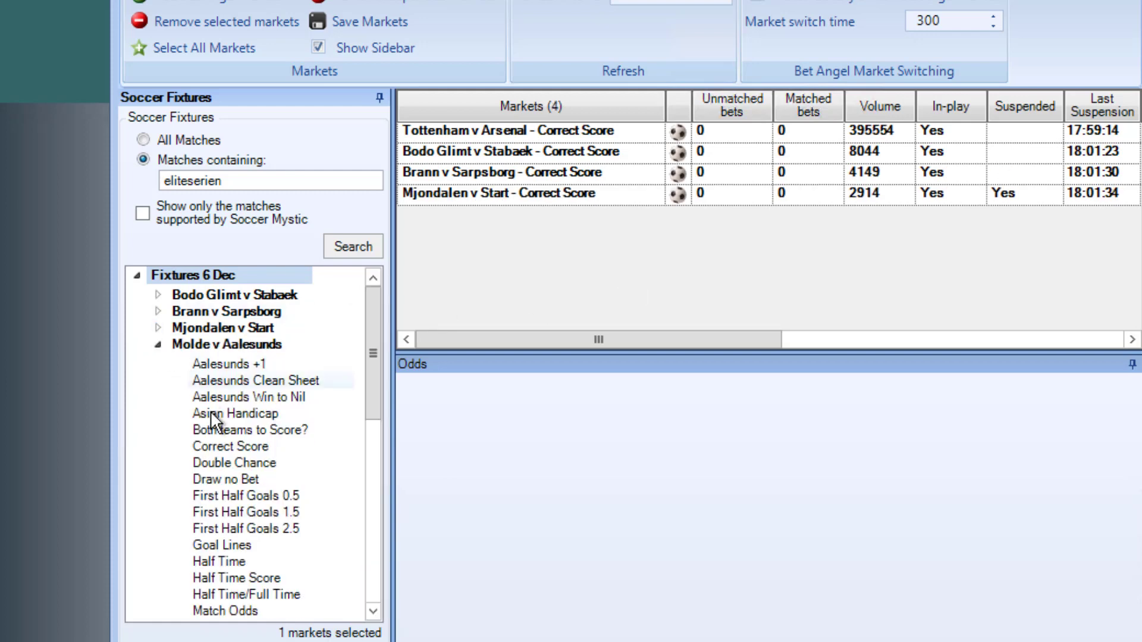
pyautogui.moveTo(233, 446); pyautogui.dragTo(466, 306)
pyautogui.click(159, 345)
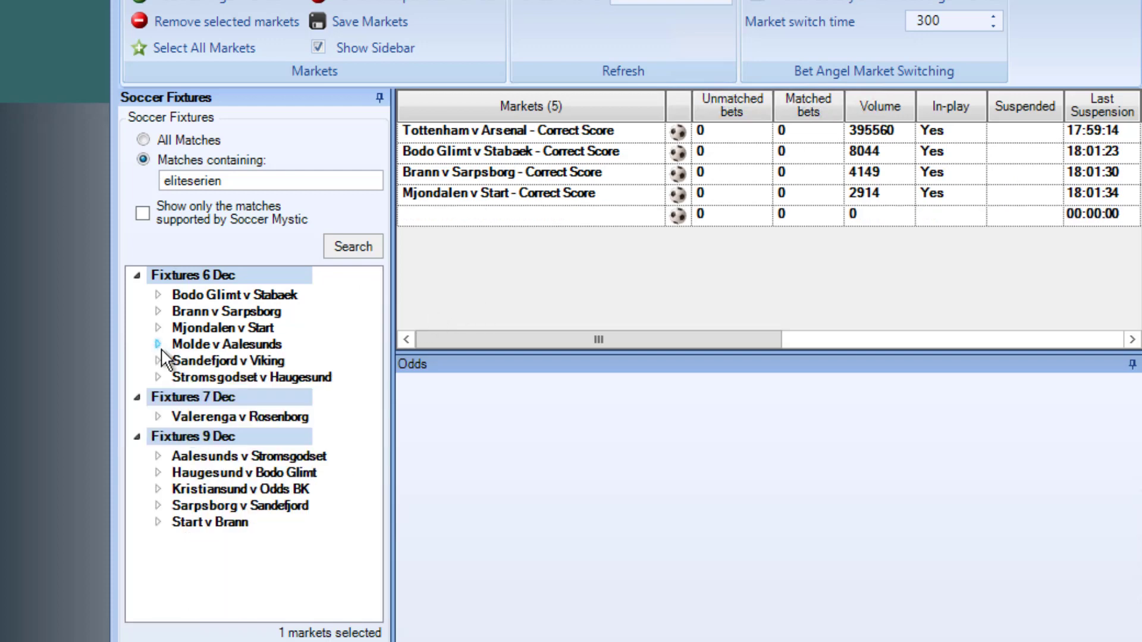
pyautogui.click(158, 377)
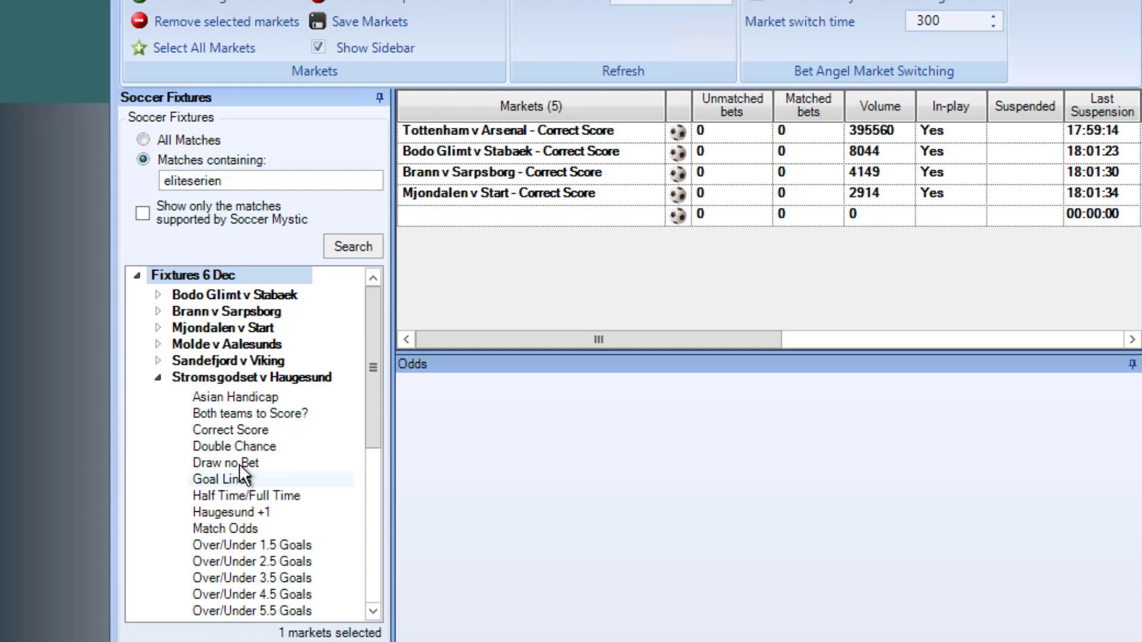
pyautogui.moveTo(245, 428); pyautogui.dragTo(515, 316)
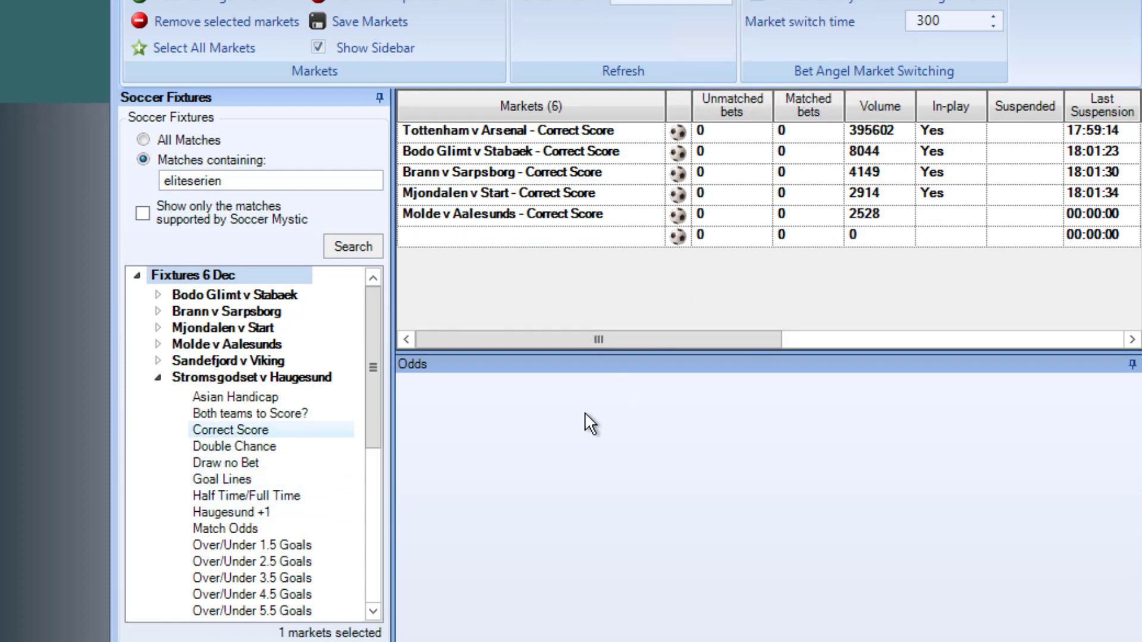
# Assign the Auto Sniping automation rules to each of the five Eliteserien Correct Score markets.
pyautogui.moveTo(632, 344); pyautogui.dragTo(1094, 297)
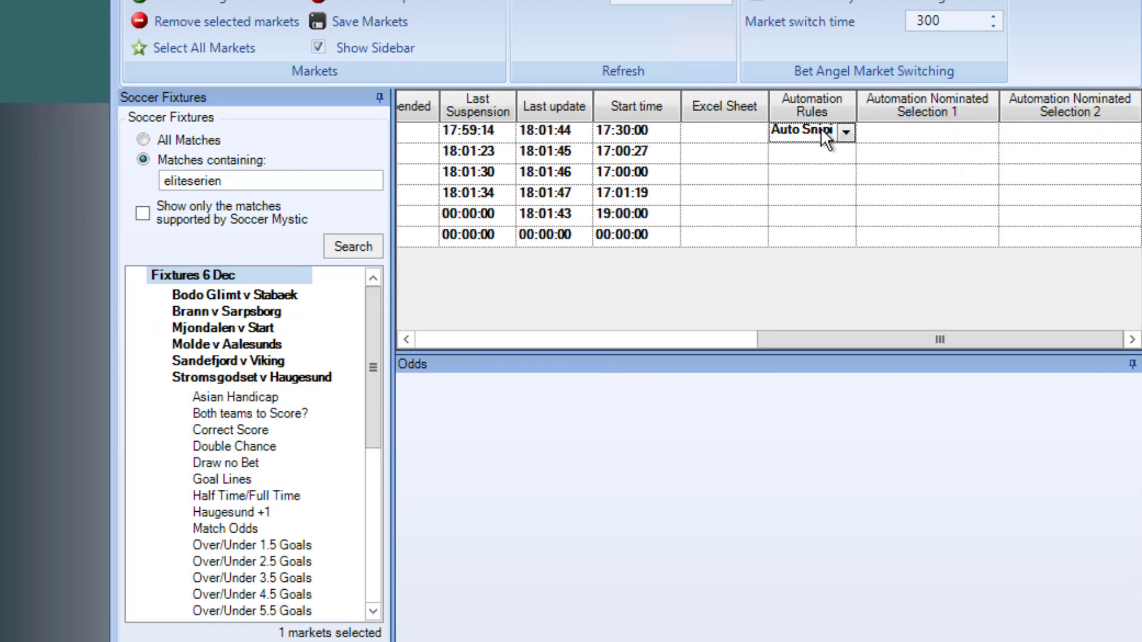
pyautogui.click(847, 152)
pyautogui.click(814, 188)
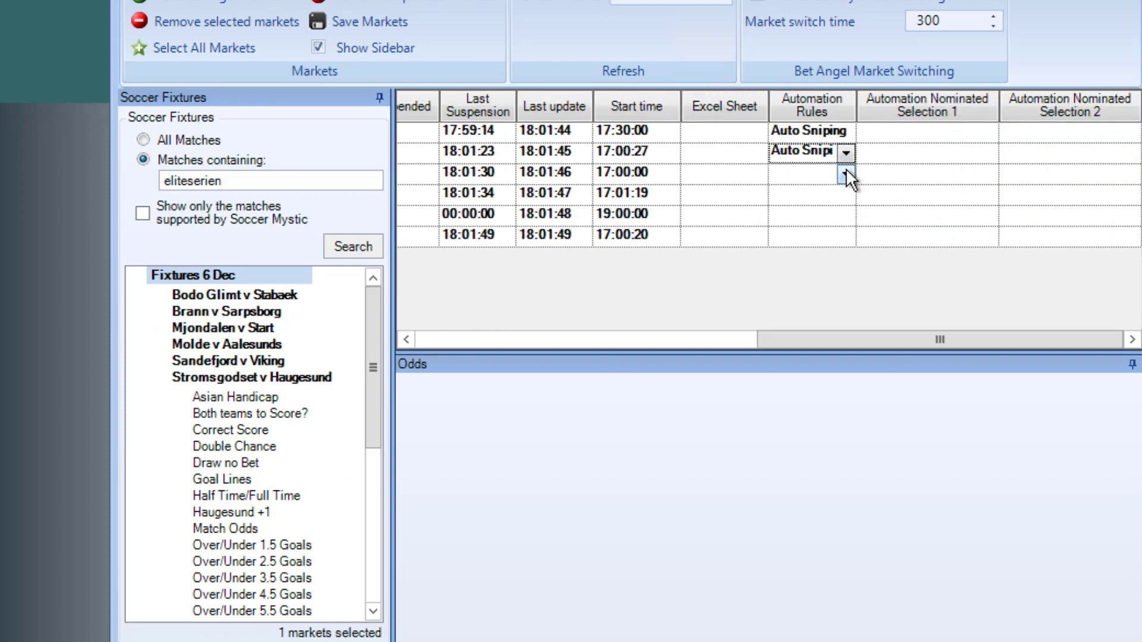
pyautogui.click(846, 172)
pyautogui.click(831, 207)
pyautogui.click(846, 194)
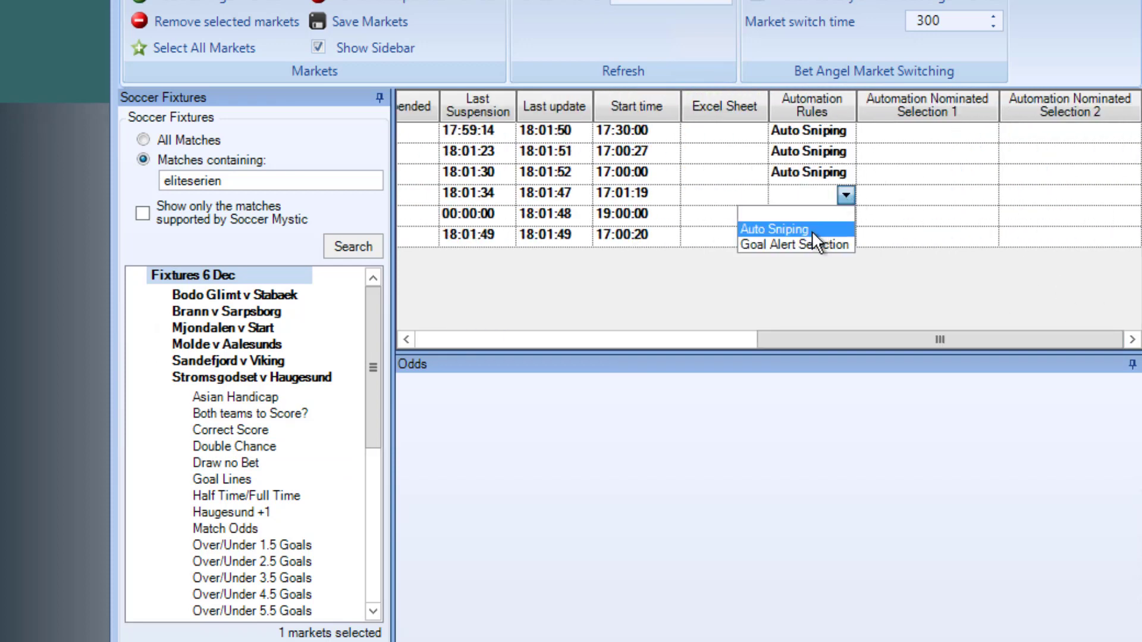
pyautogui.click(812, 231)
pyautogui.click(846, 213)
pyautogui.click(814, 247)
pyautogui.click(846, 236)
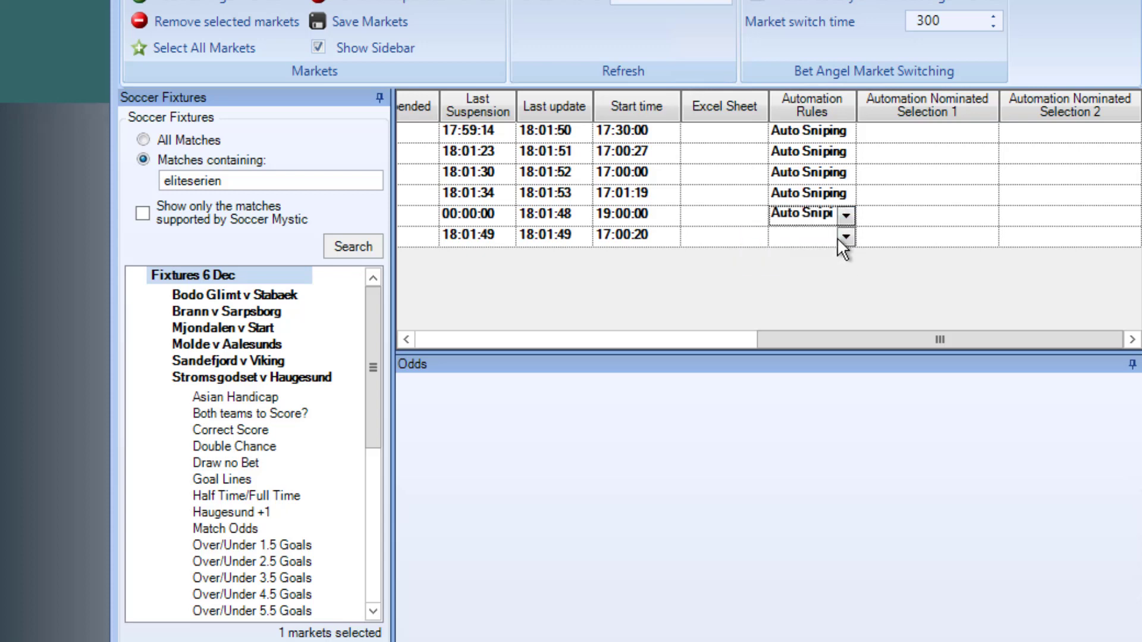
pyautogui.click(824, 271)
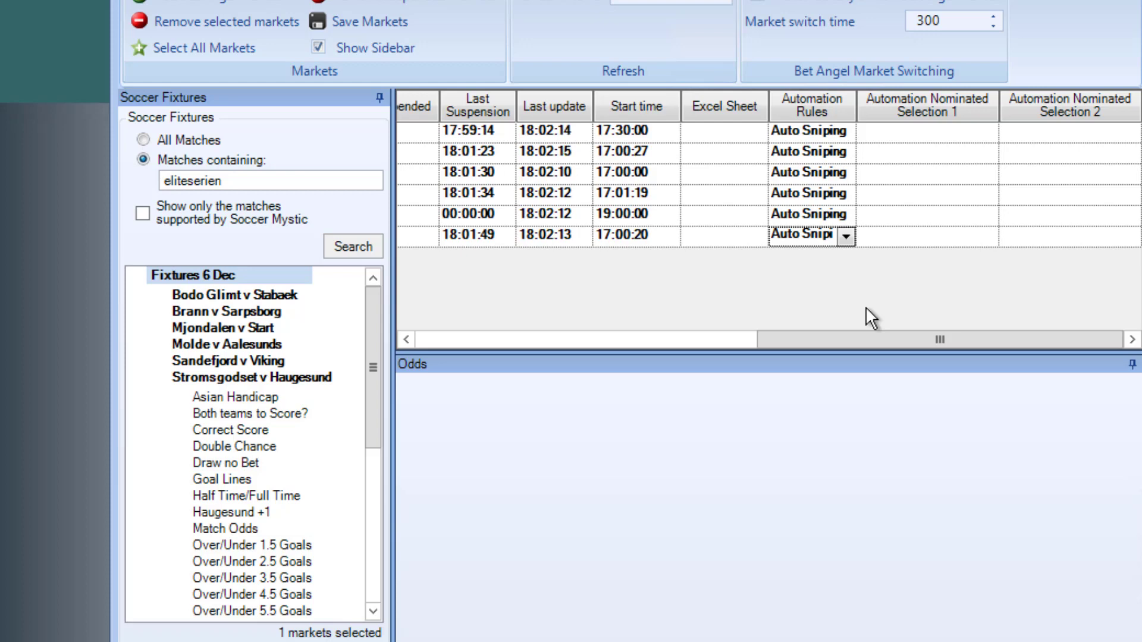
pyautogui.moveTo(869, 333); pyautogui.dragTo(492, 334)
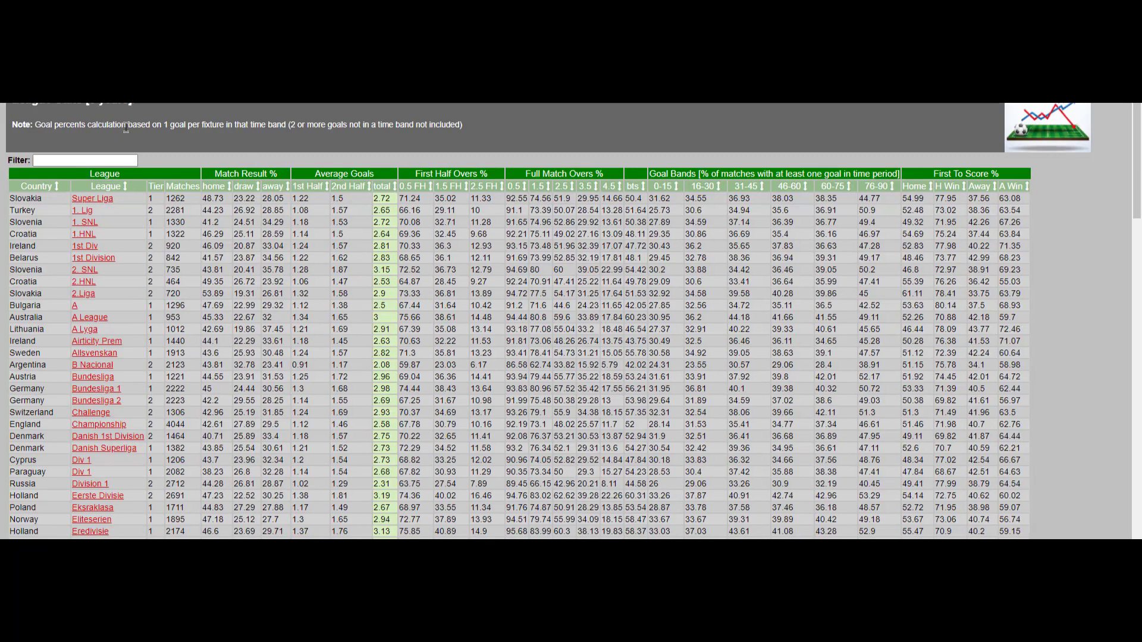
# Switch to the Trade On Sports league stats, filter them for Norway and examine the Eliteserien goal bands and half-time scoreline statistics.
pyautogui.click(89, 162)
pyautogui.write('norw')
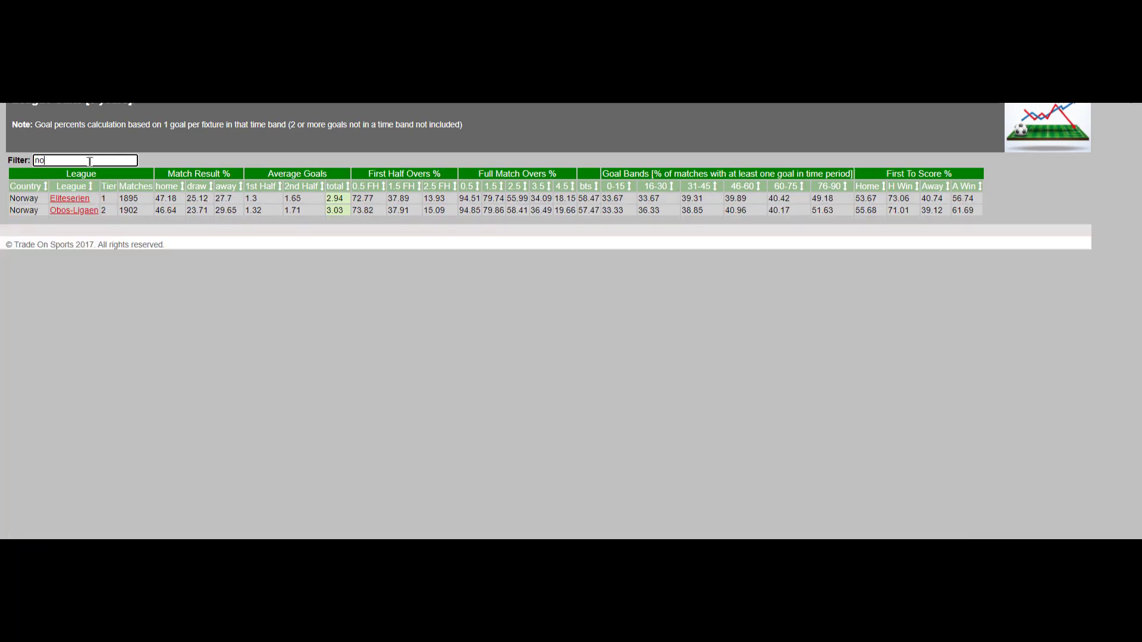
pyautogui.click(75, 201)
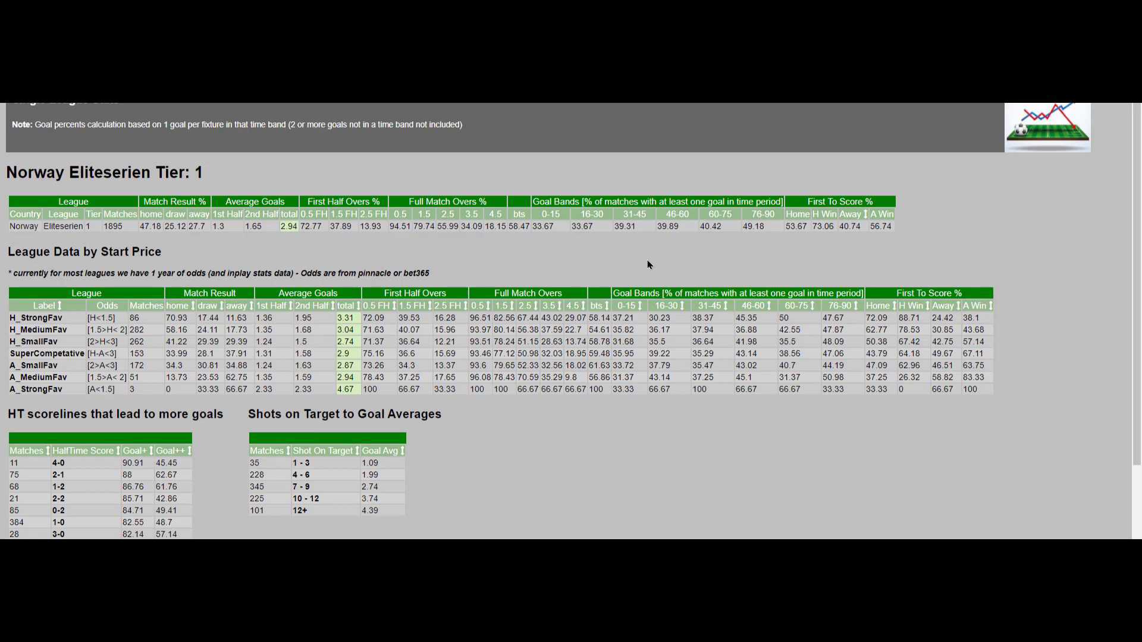
pyautogui.scroll(-1, 649, 265)
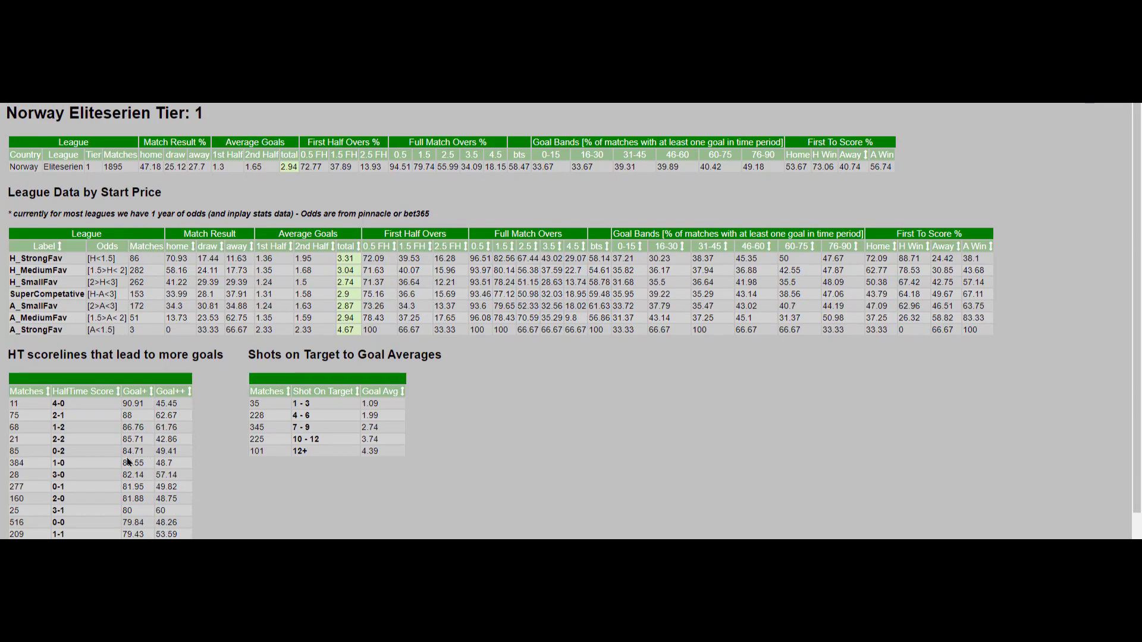
pyautogui.scroll(-1, 116, 469)
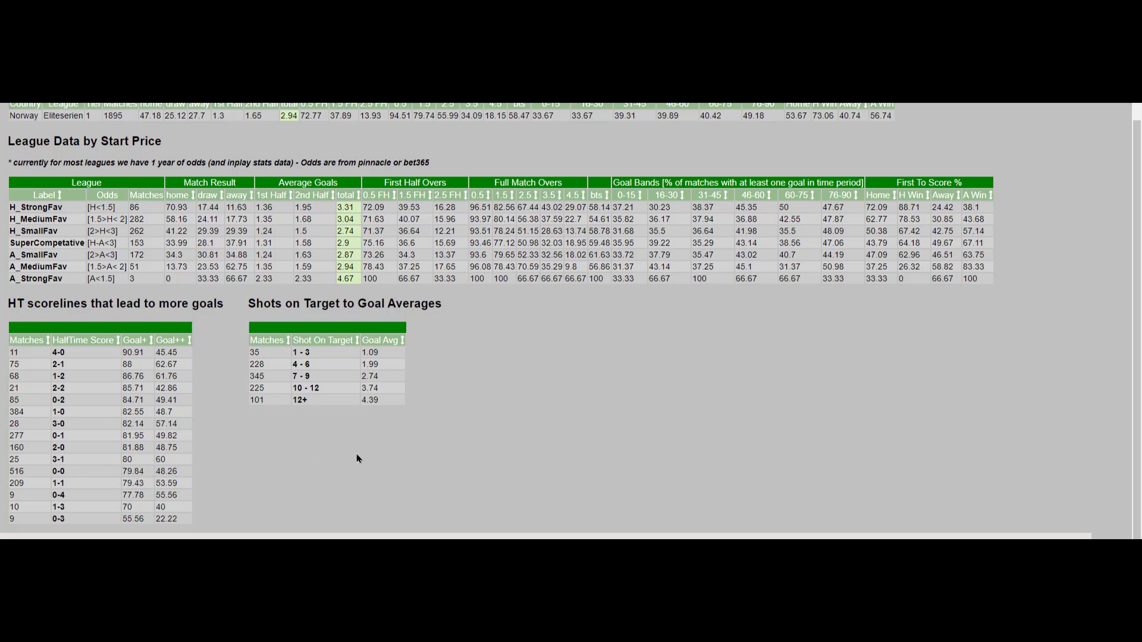
pyautogui.scroll(1, 267, 404)
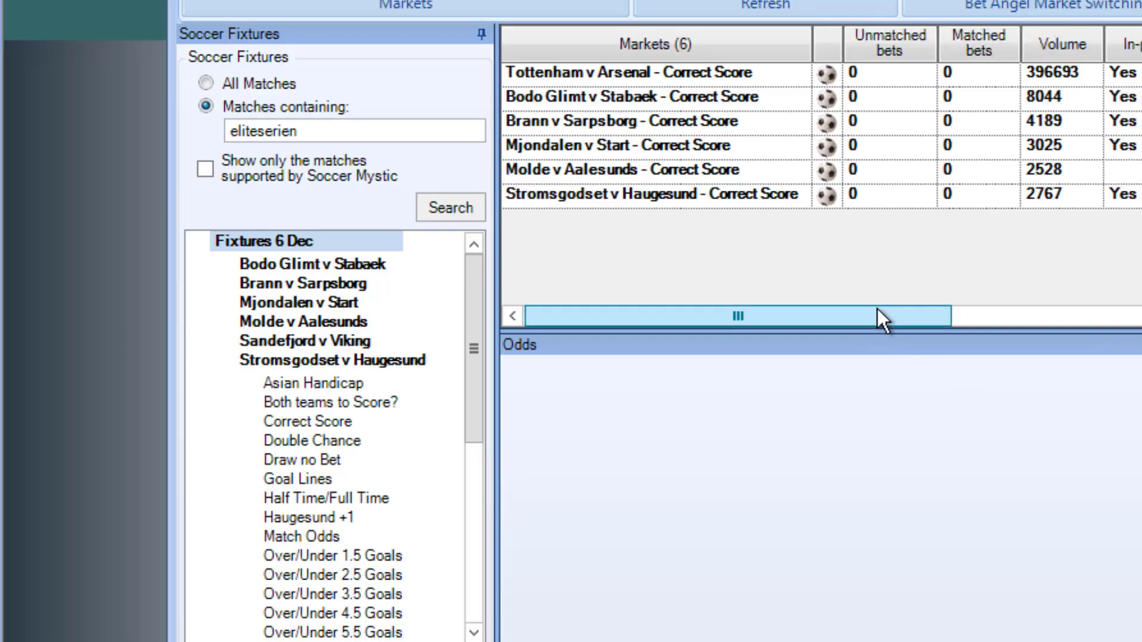
# Switch to the live in-play stats page and examine the Norway Eliteserien matches.
pyautogui.moveTo(882, 319); pyautogui.dragTo(649, 315)
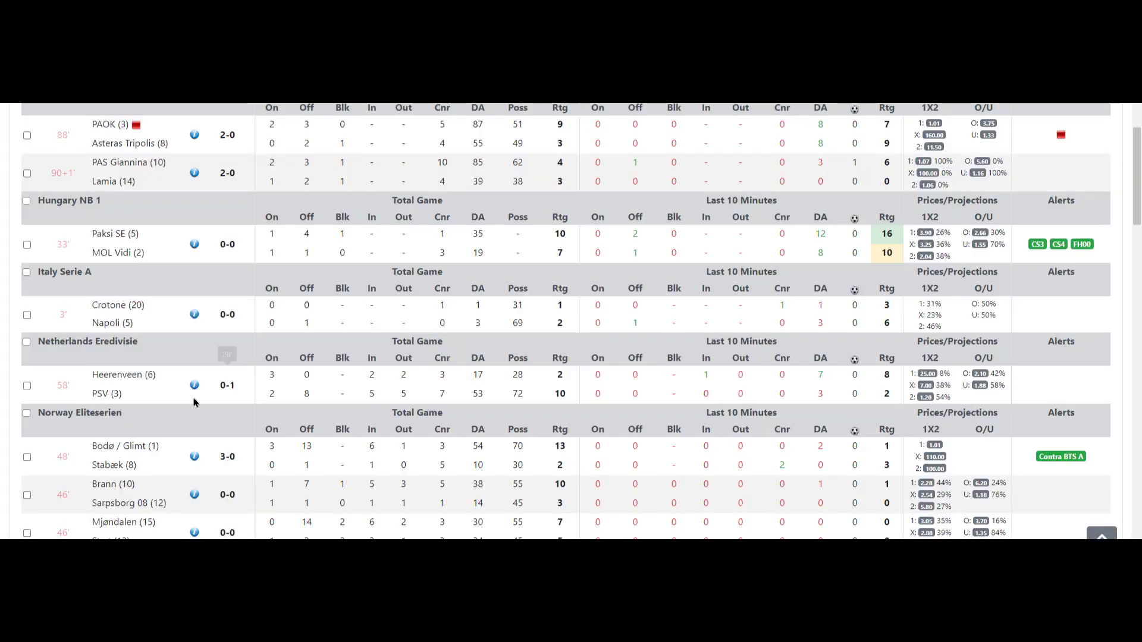
pyautogui.scroll(-2, 188, 404)
pyautogui.scroll(-1, 188, 404)
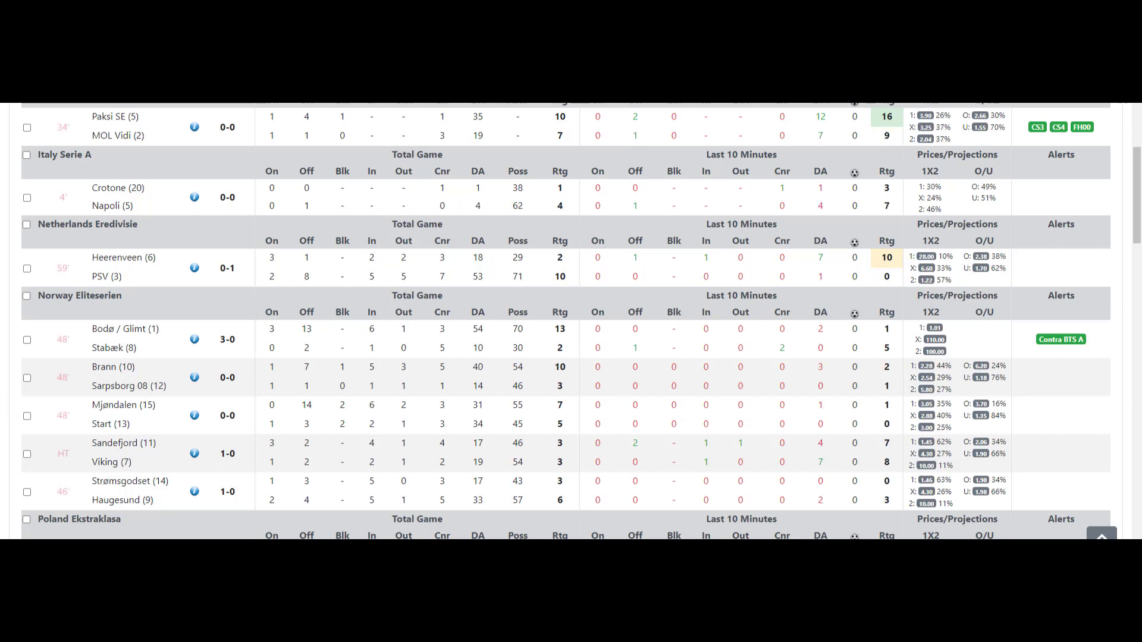
# Switch back to Bet Angel Guardian, open the Bodo Glimt v Stabaek Correct Score market and display it as ladders.
pyautogui.hotkey('alt', 'Tab')
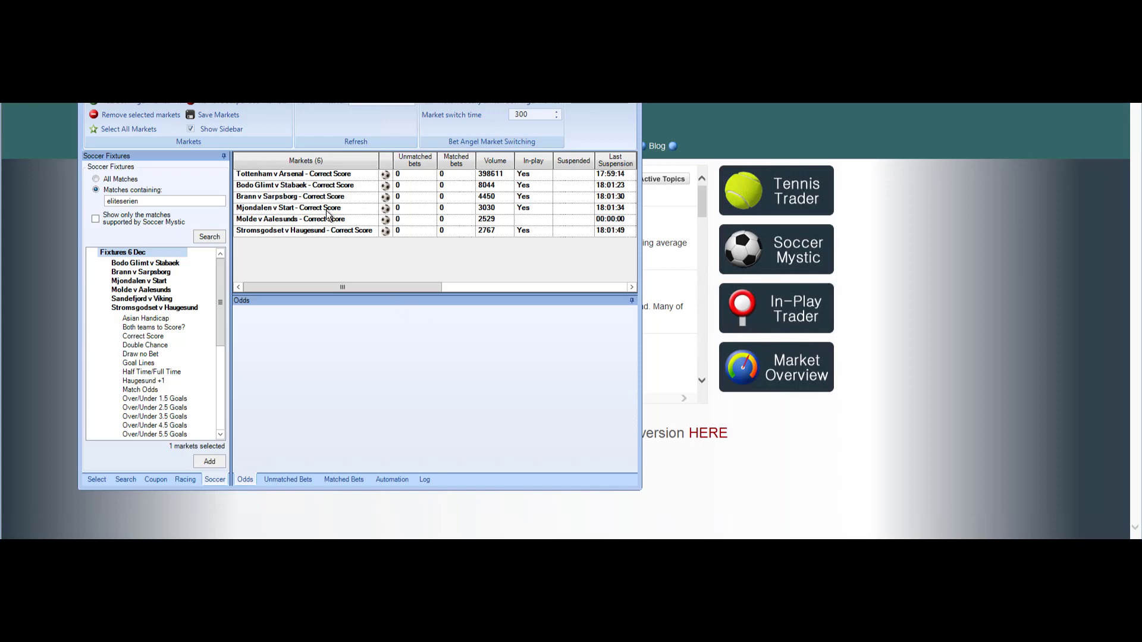
pyautogui.click(337, 188)
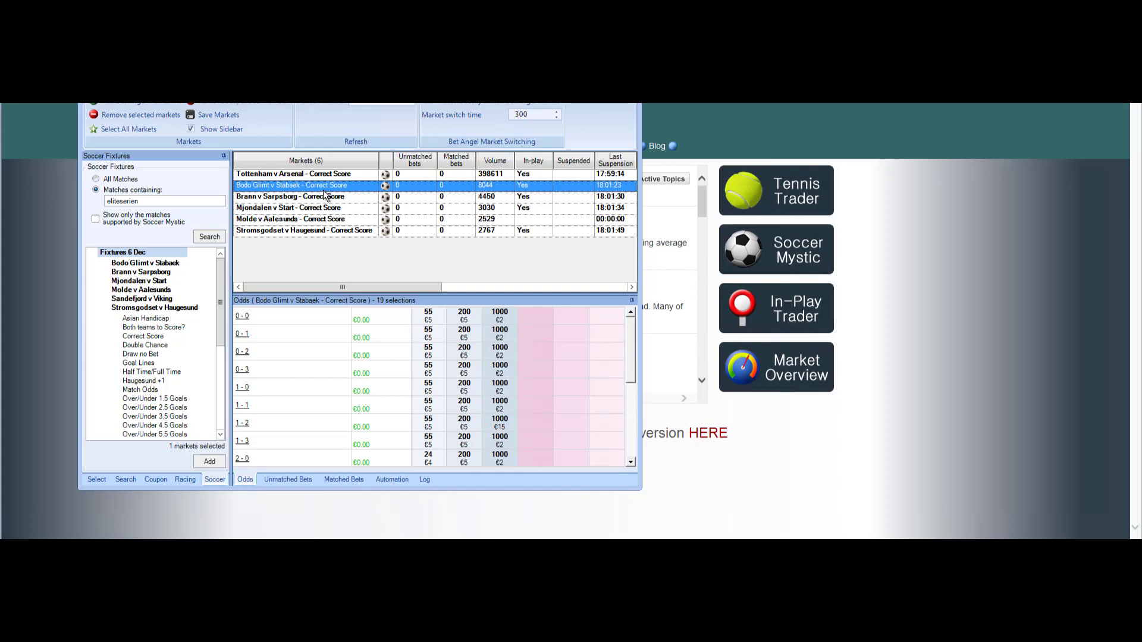
pyautogui.doubleClick(344, 190)
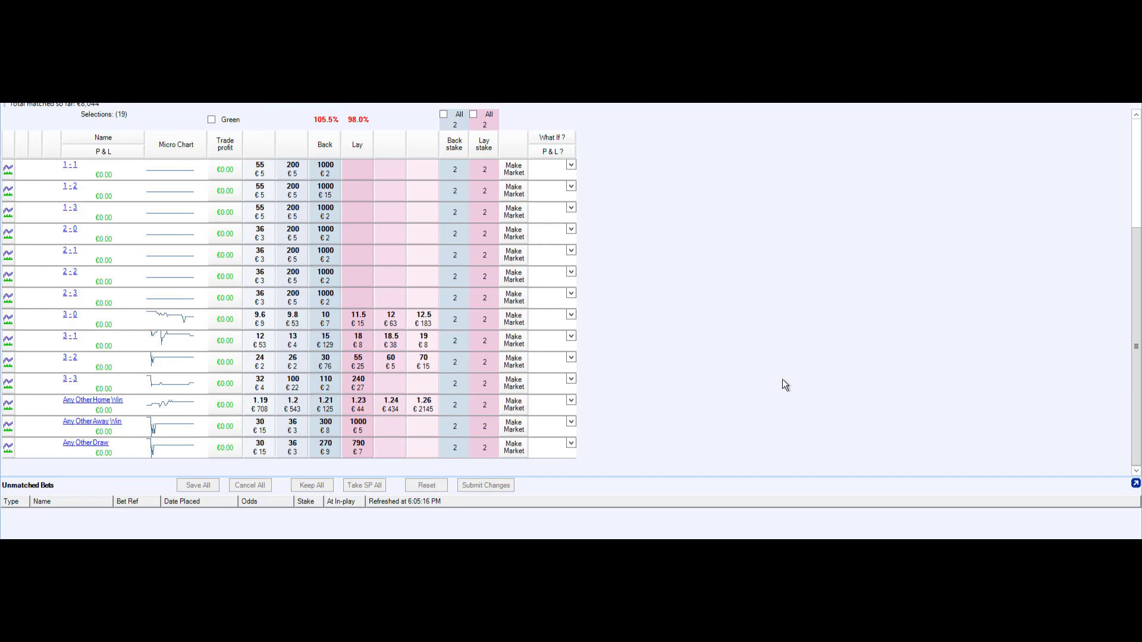
pyautogui.click(48, 106)
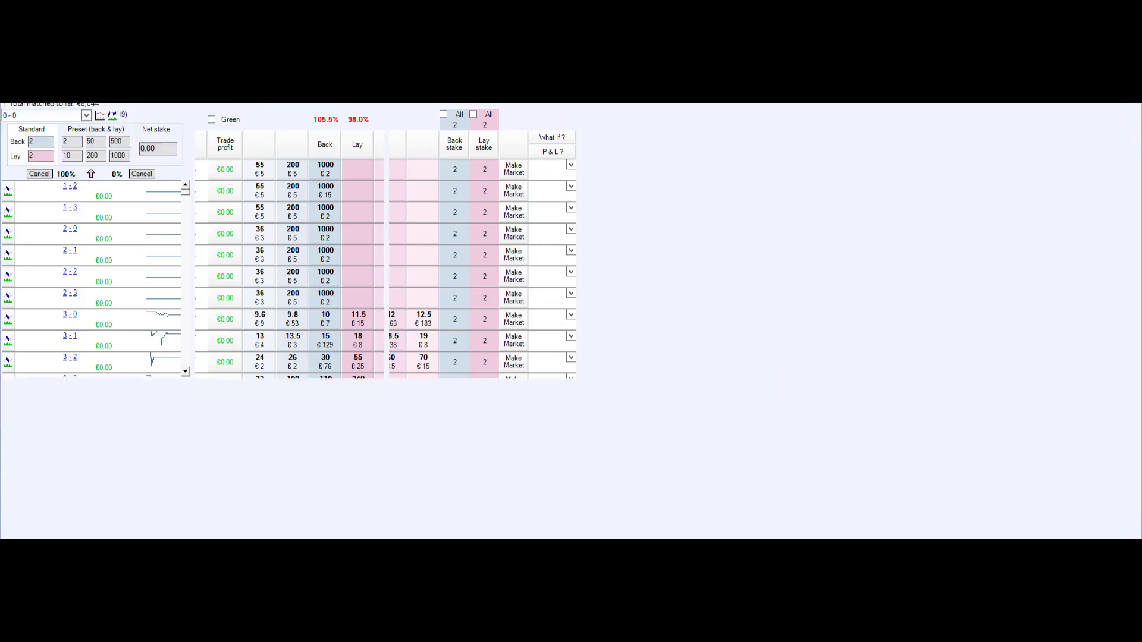
# View the price chart of the 0 - 0 selection and close it.
pyautogui.click(99, 115)
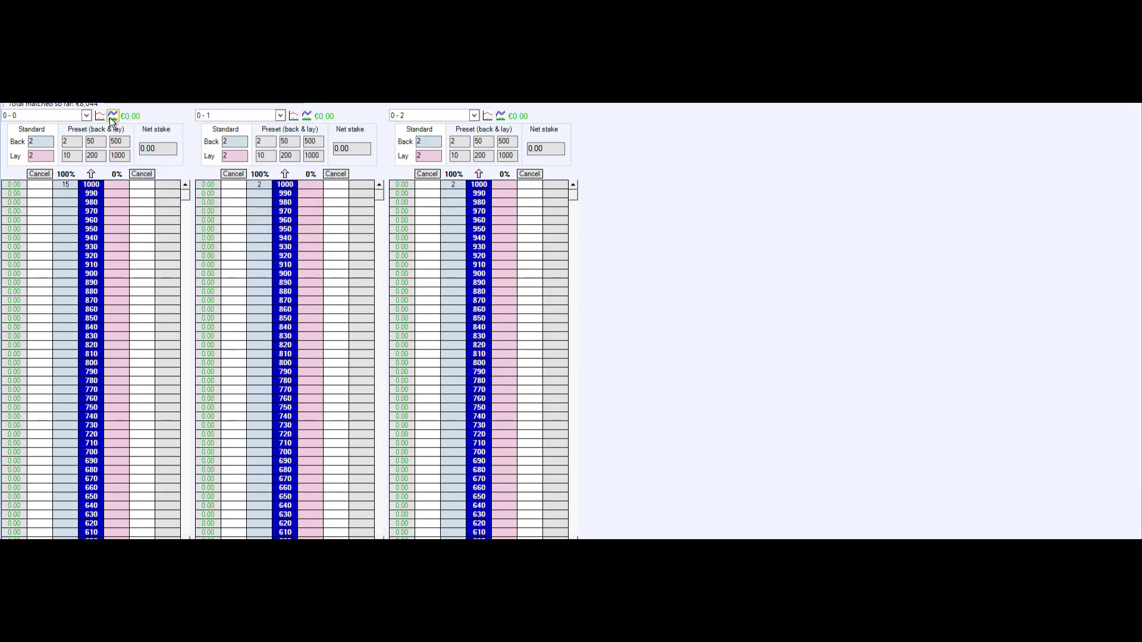
pyautogui.click(113, 115)
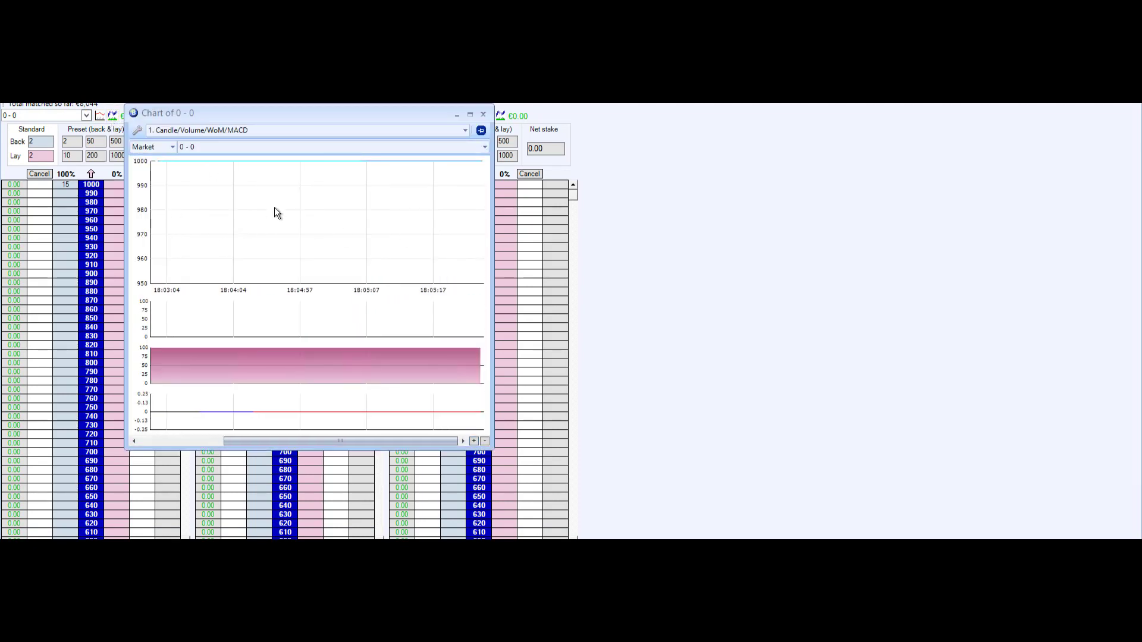
pyautogui.click(483, 115)
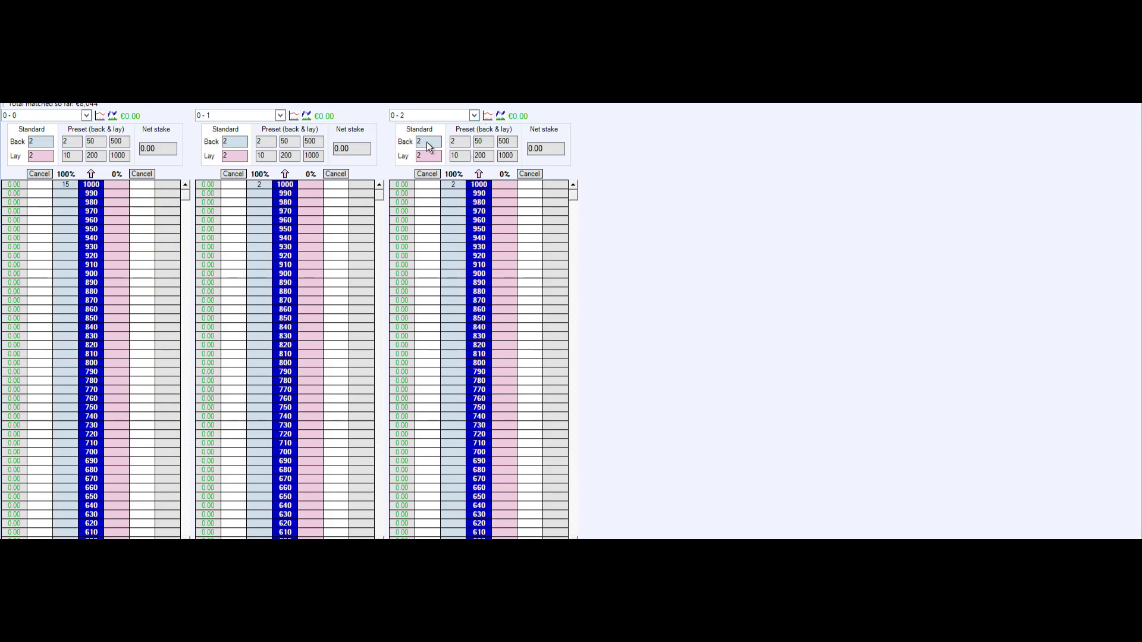
# Set the first ladder to the 3 - 0 selection, view its price chart and close the chart.
pyautogui.click(55, 116)
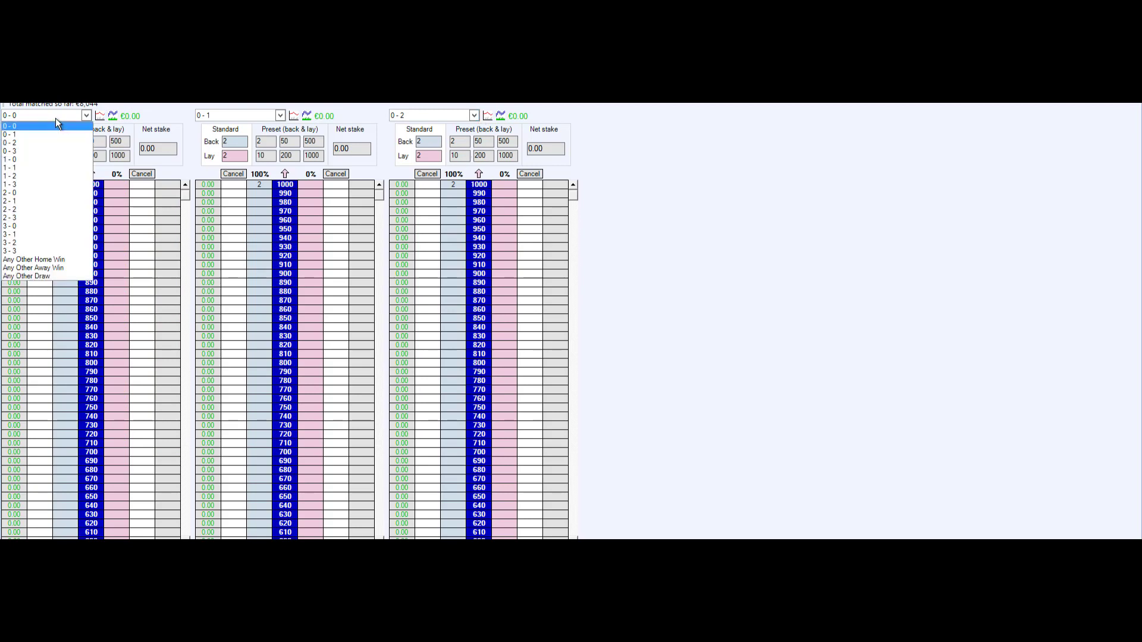
pyautogui.click(21, 226)
pyautogui.click(112, 116)
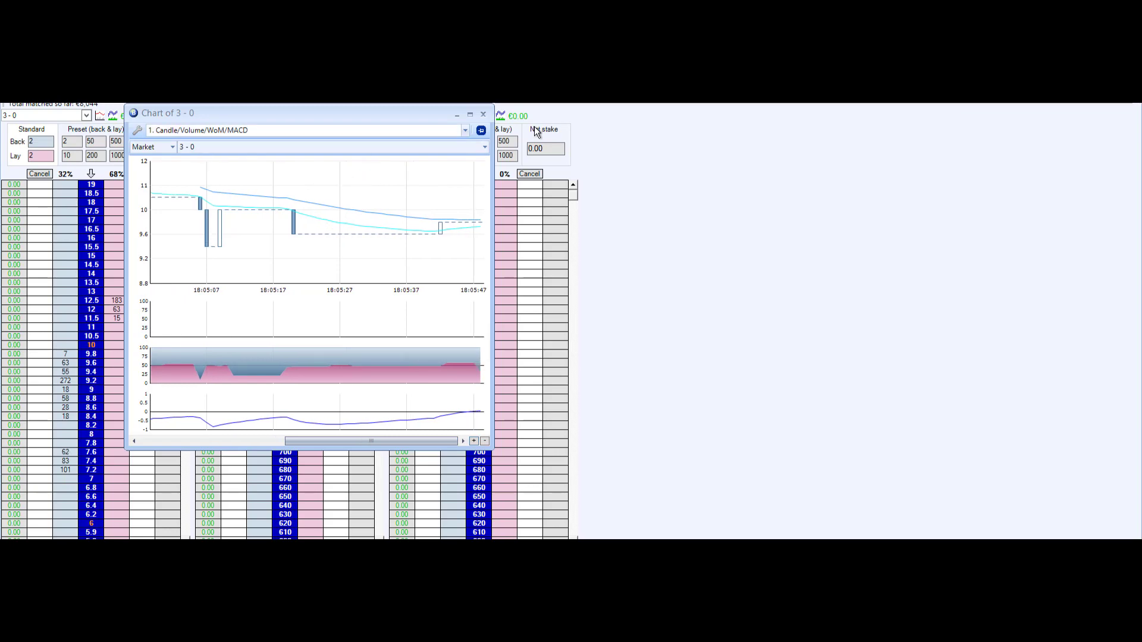
pyautogui.click(484, 114)
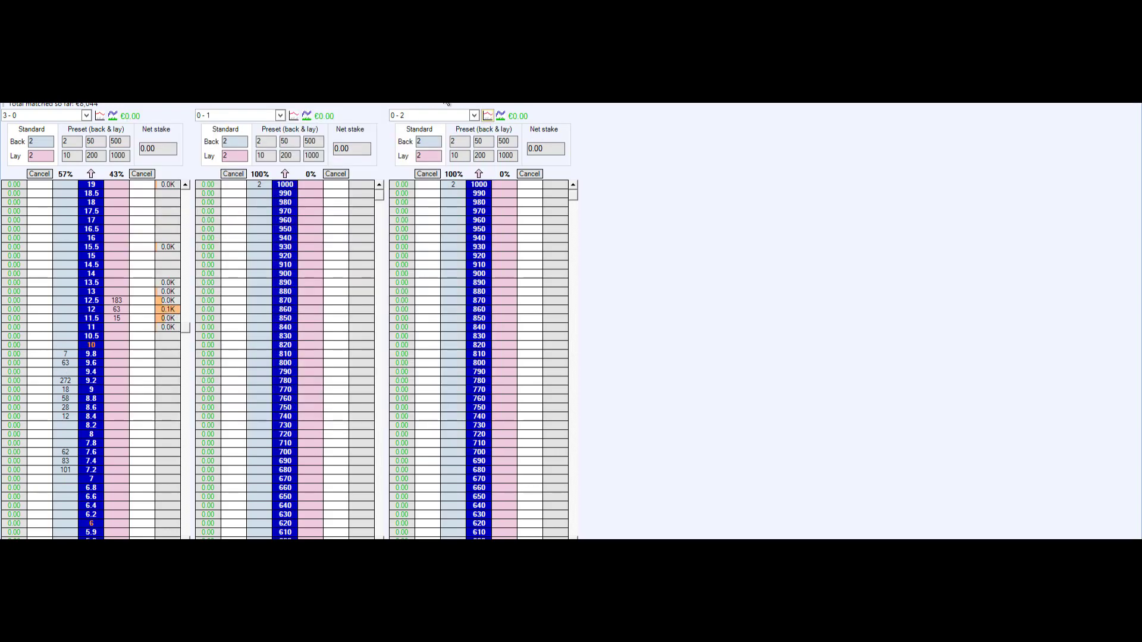
# Return to the Guardian market list and check the start times and automation rules assigned to the Correct Score markets.
pyautogui.hotkey('alt', 'Tab')
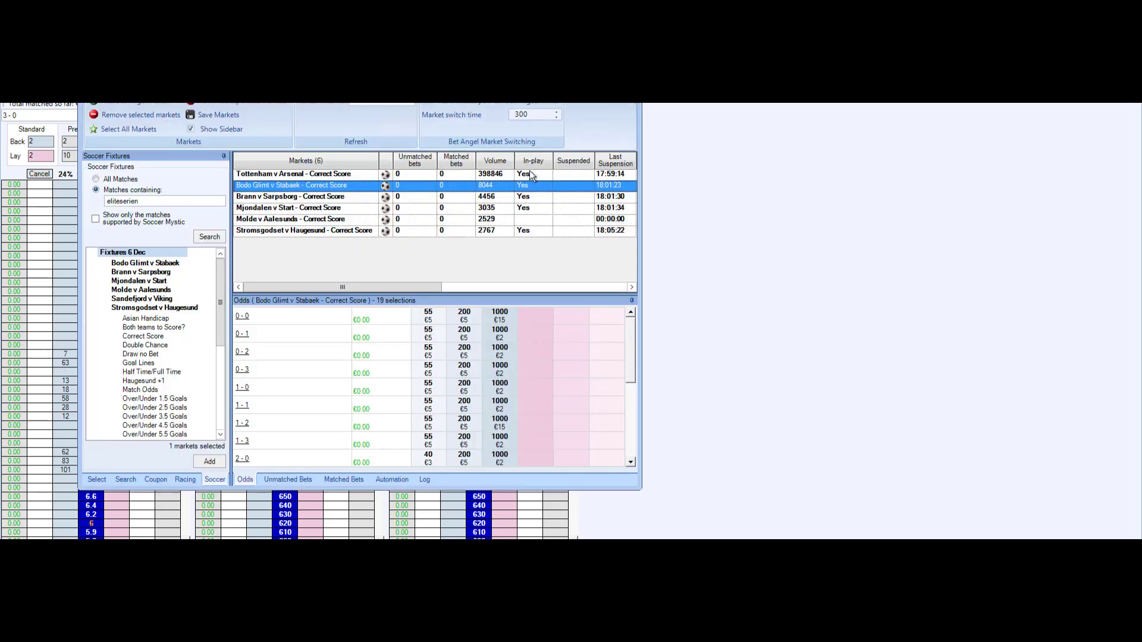
pyautogui.moveTo(431, 288); pyautogui.dragTo(606, 287)
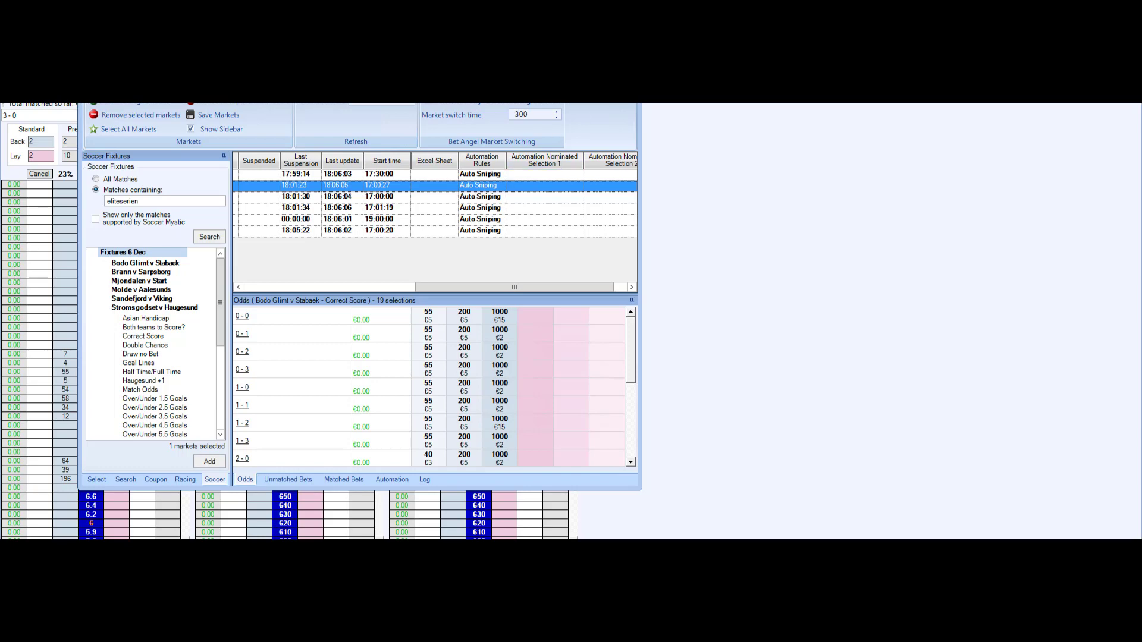
# Switch to the Goal Profits live stats page in the browser and look over the in-play matches.
pyautogui.hotkey('alt', 'Tab')
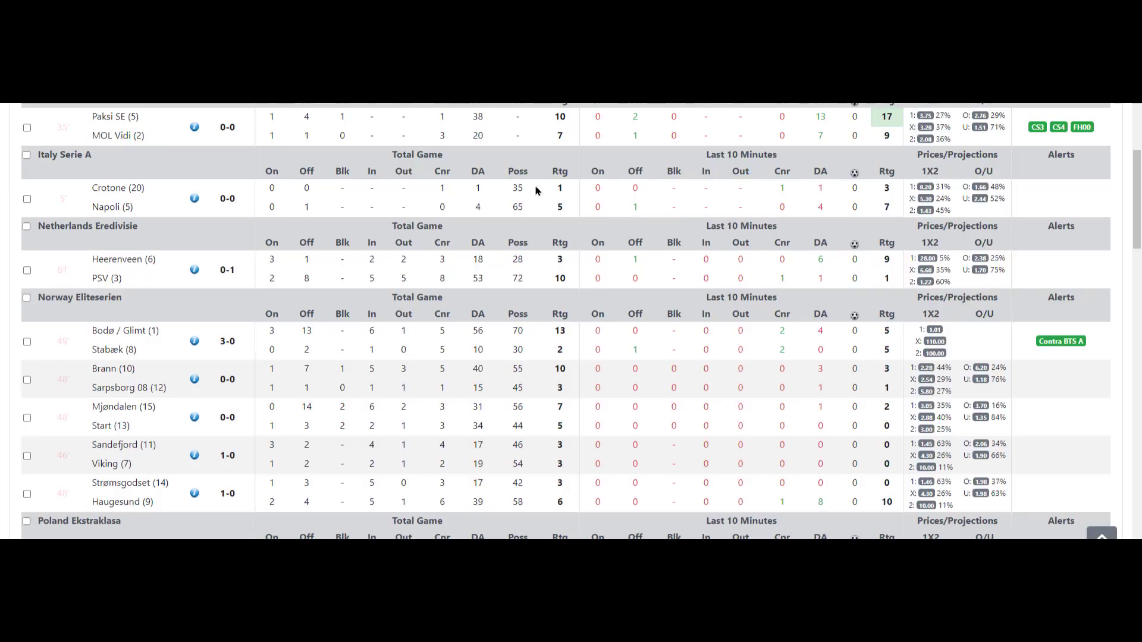
pyautogui.scroll(12, 536, 191)
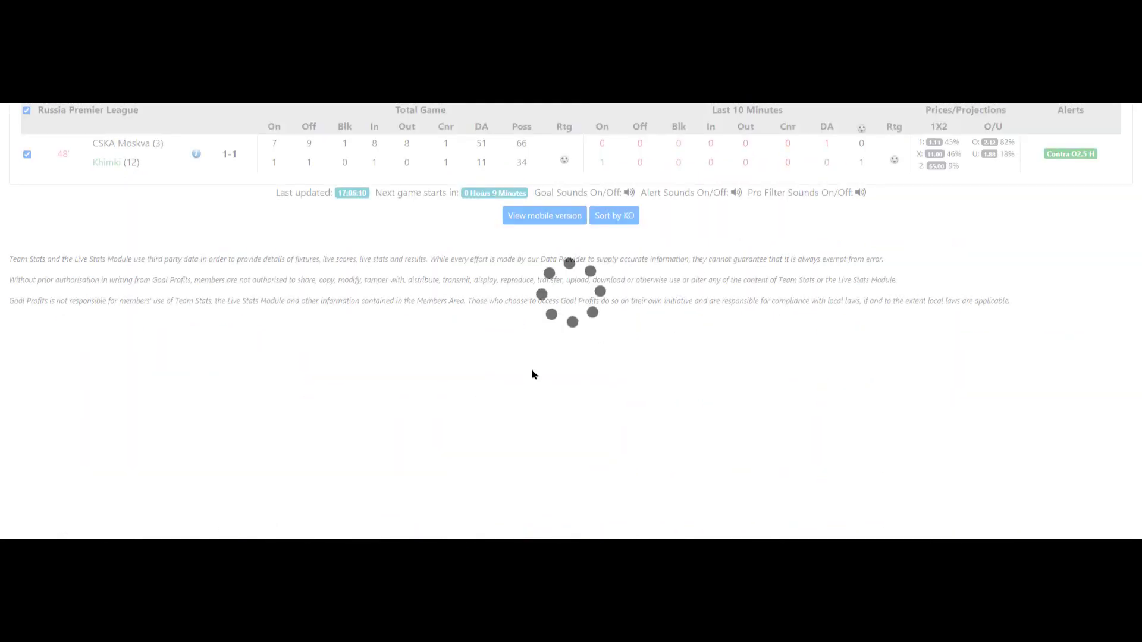